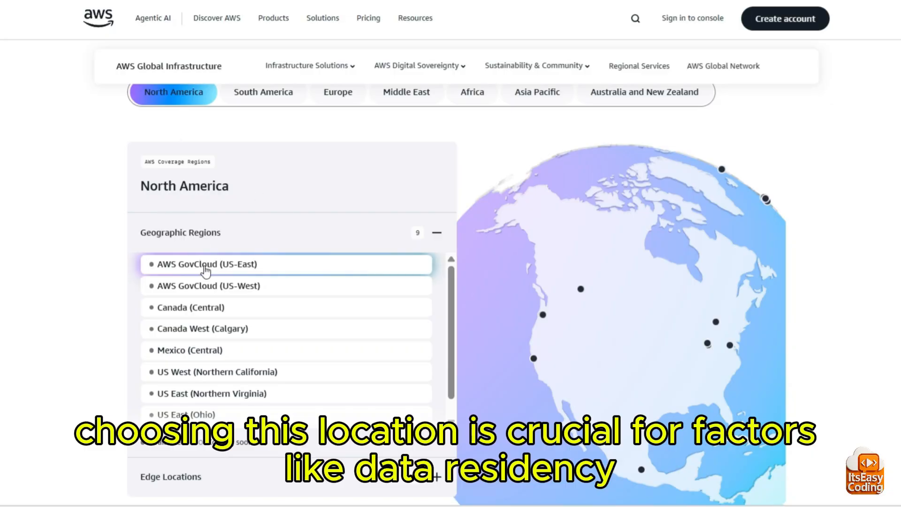
Examine the AWS coverage regions for North America, South America, Europe, Middle East, Africa, Asia Pacific, and Australia and New Zealand
click(243, 306)
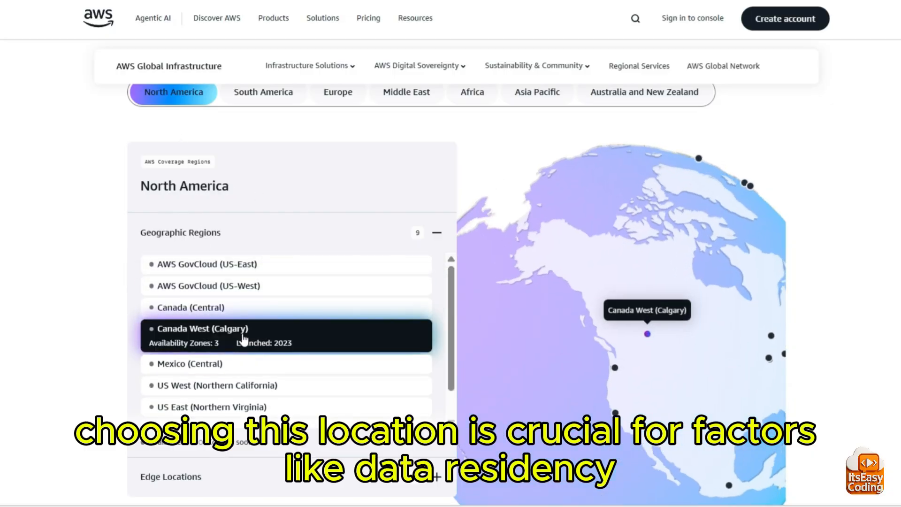
click(270, 103)
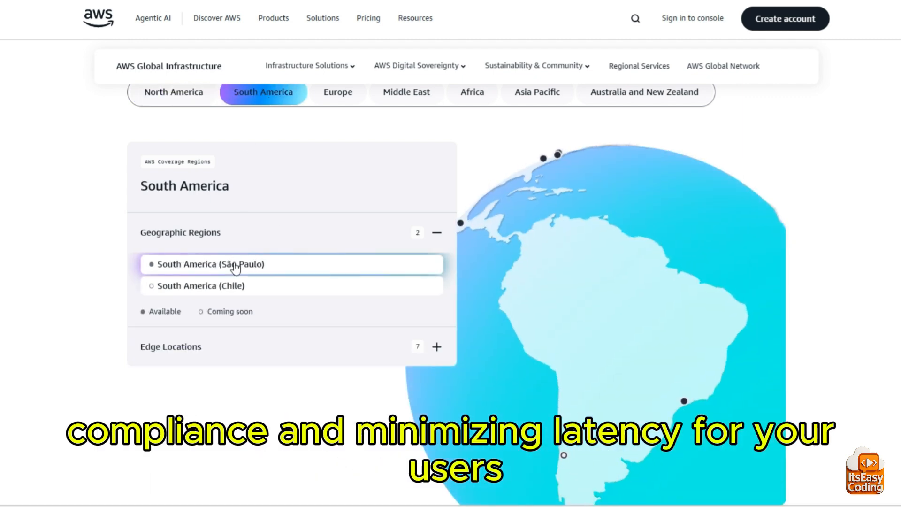
click(344, 95)
click(260, 311)
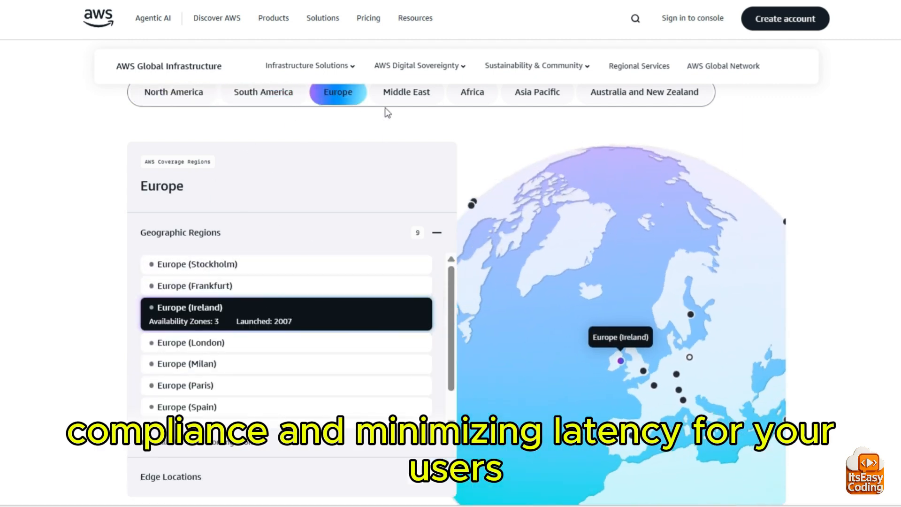
click(406, 95)
click(475, 95)
click(542, 96)
click(632, 102)
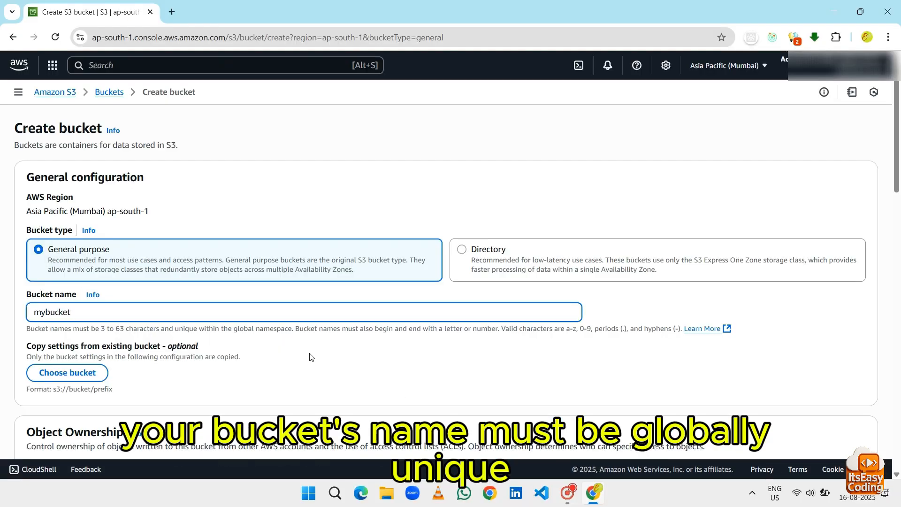
Try to create the general purpose bucket under the name mybucket and check the bucket name field
scroll(310, 357, down, 20)
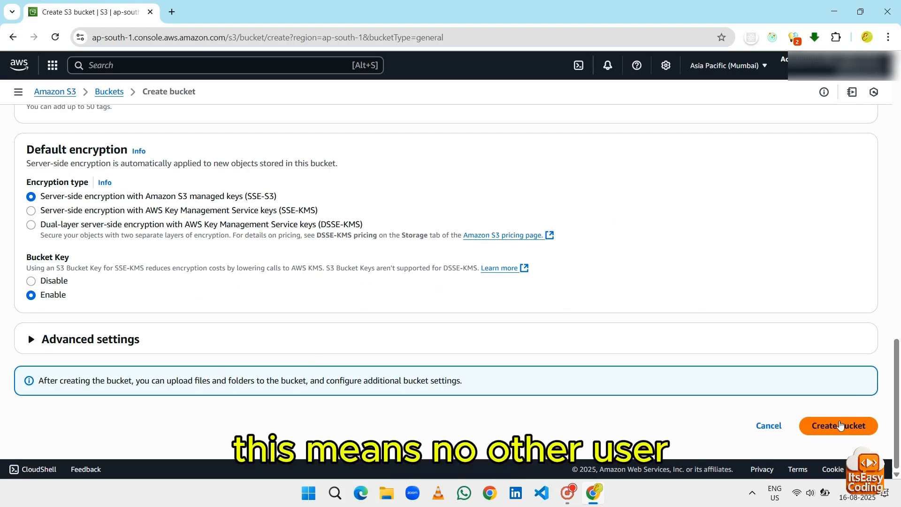
click(840, 425)
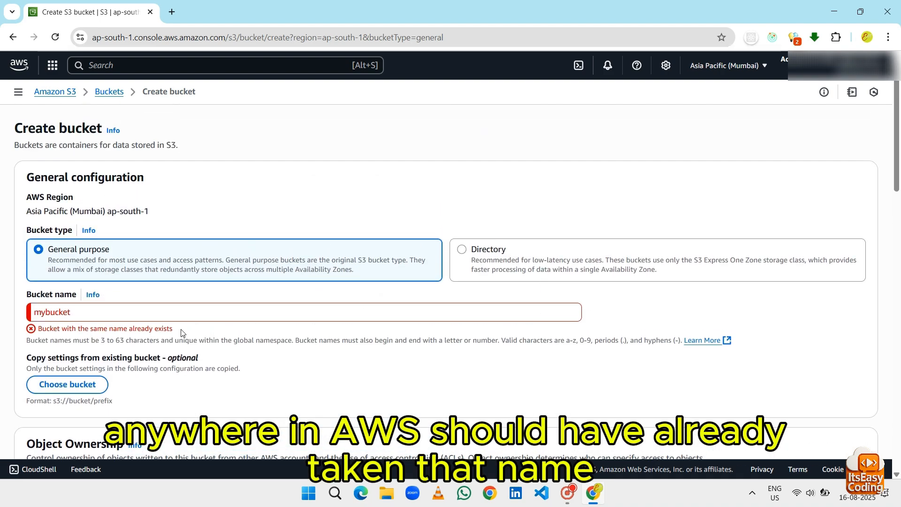
drag(85, 329, 33, 329)
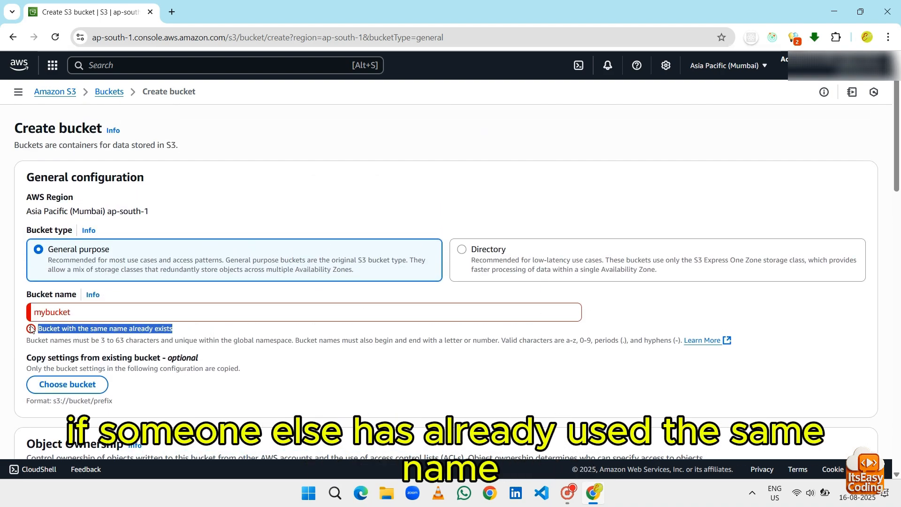
click(203, 337)
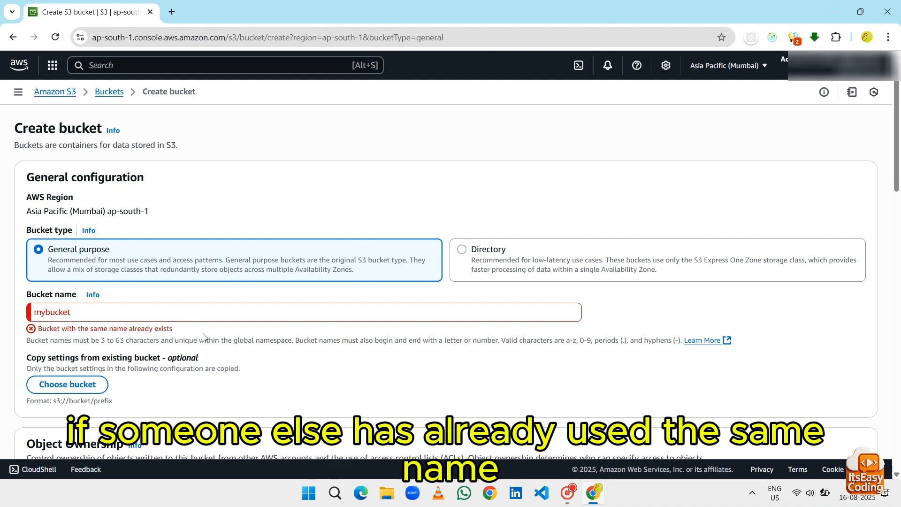
click(573, 494)
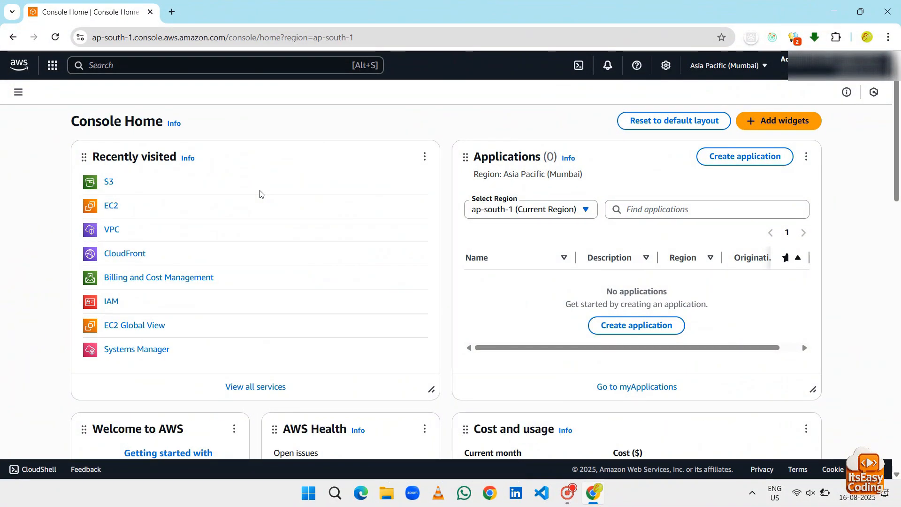
Find the S3 service through the console search, open it and start creating a new bucket
click(150, 67)
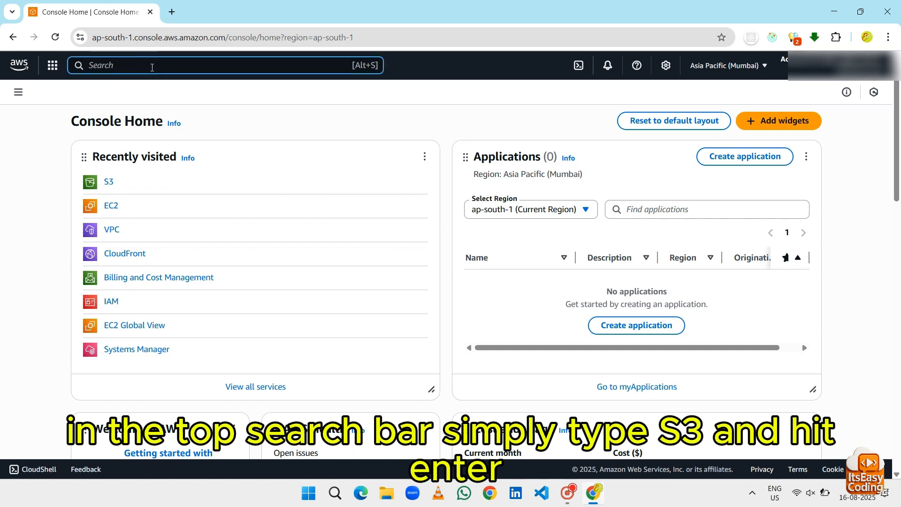
text(S3)
key(Return)
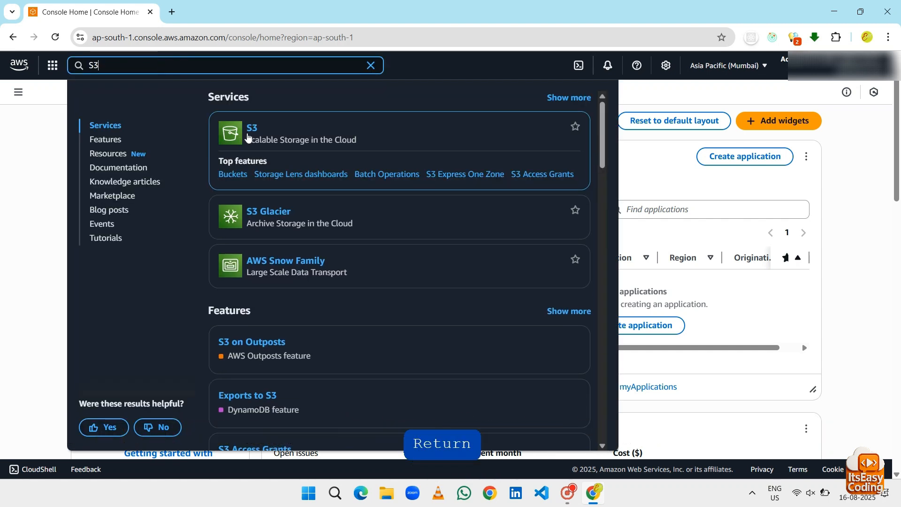
click(249, 128)
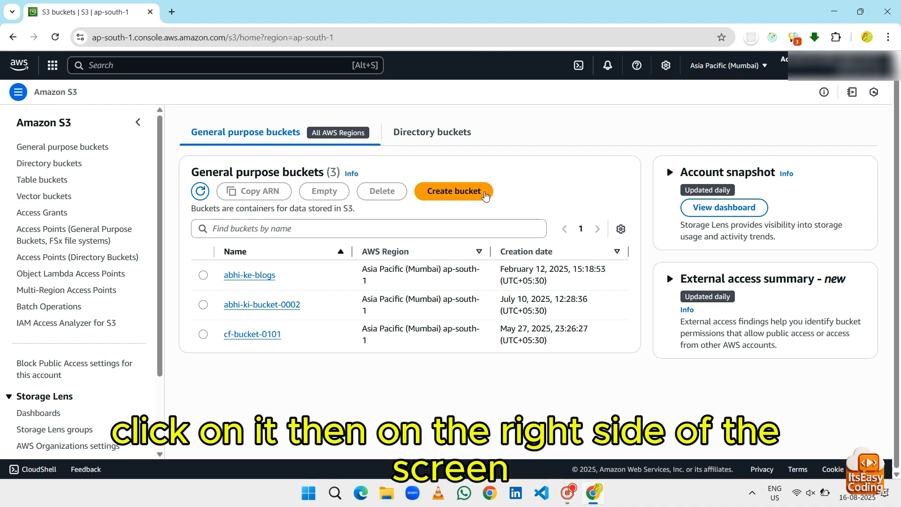
click(486, 197)
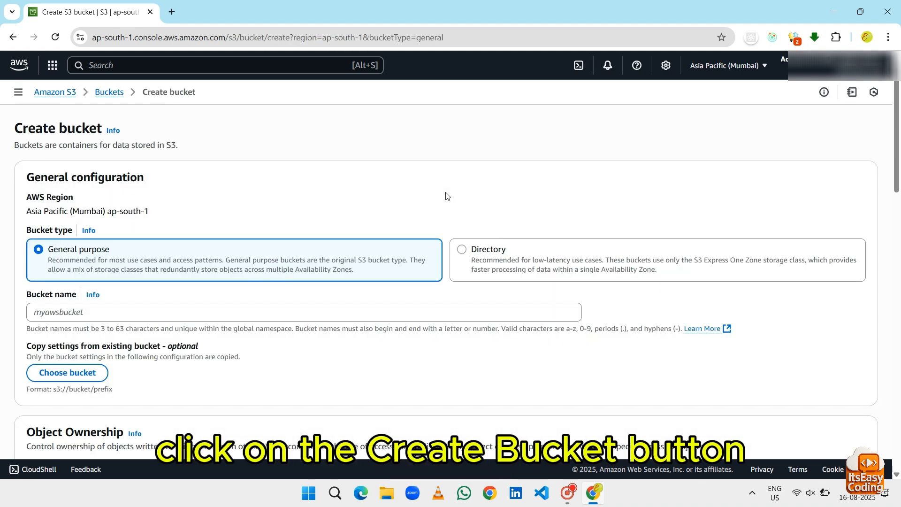
Name the bucket mybucket and try to create it with the default settings
click(183, 312)
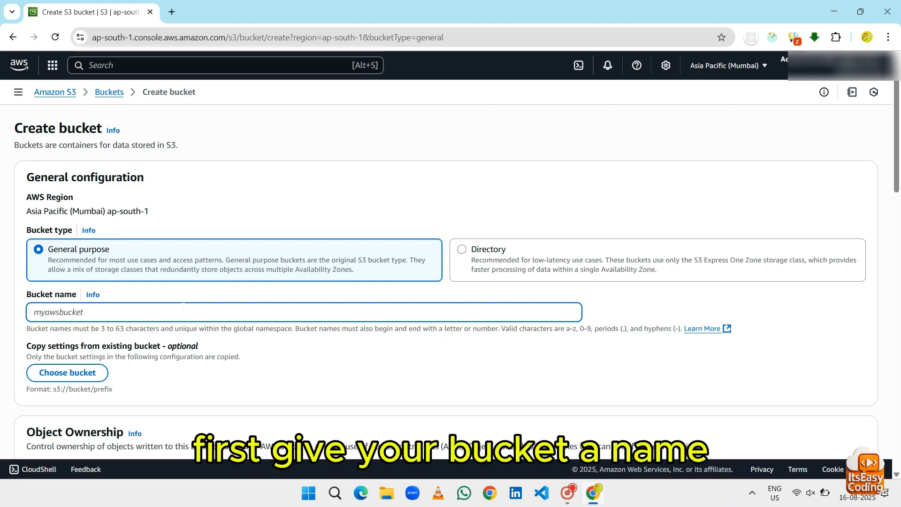
text(mybucket)
scroll(834, 429, down, 15)
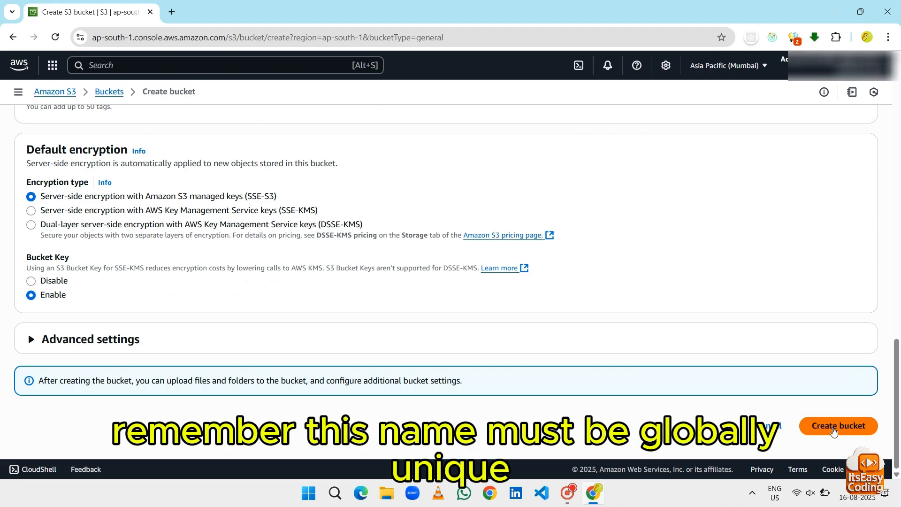
click(834, 428)
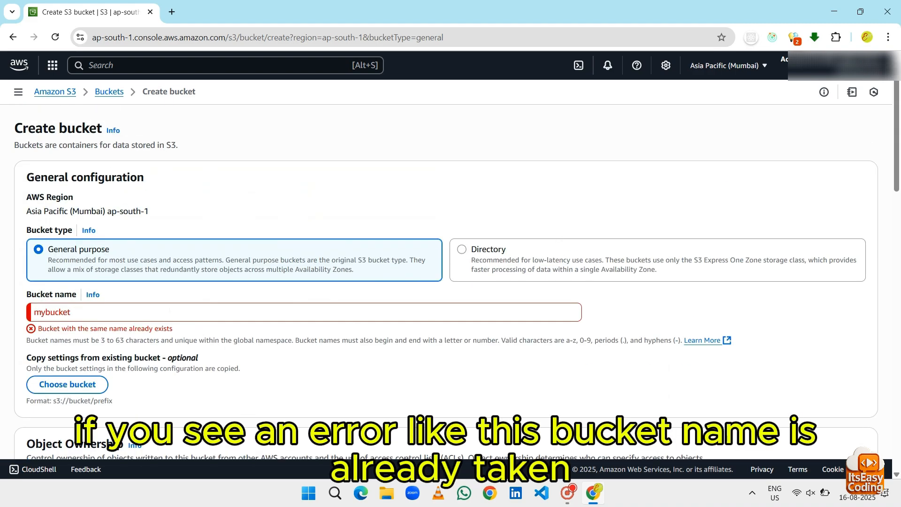
drag(180, 330, 32, 322)
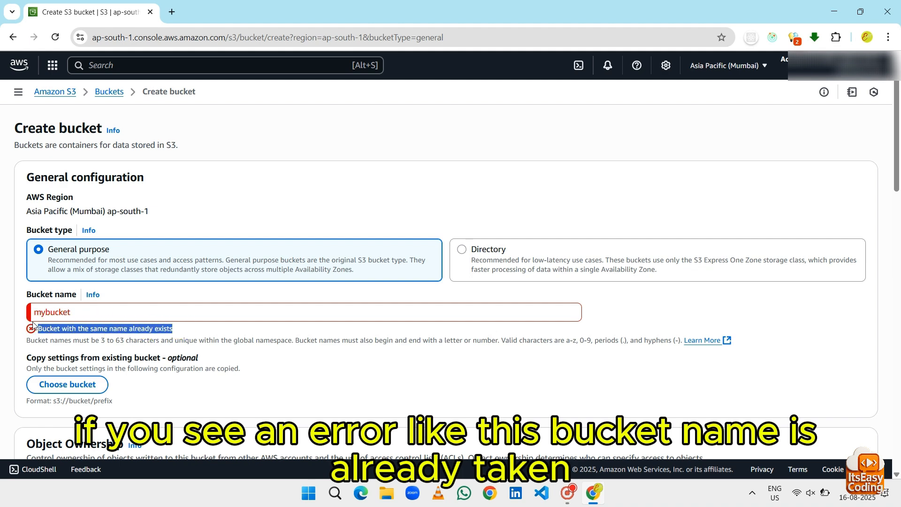
click(204, 335)
Extend the bucket name to mybucket-0046
click(93, 312)
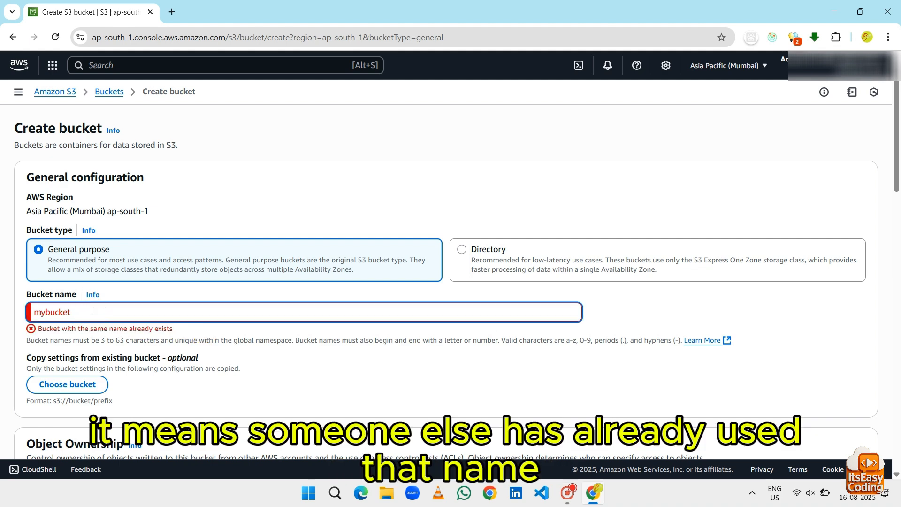
text(-00)
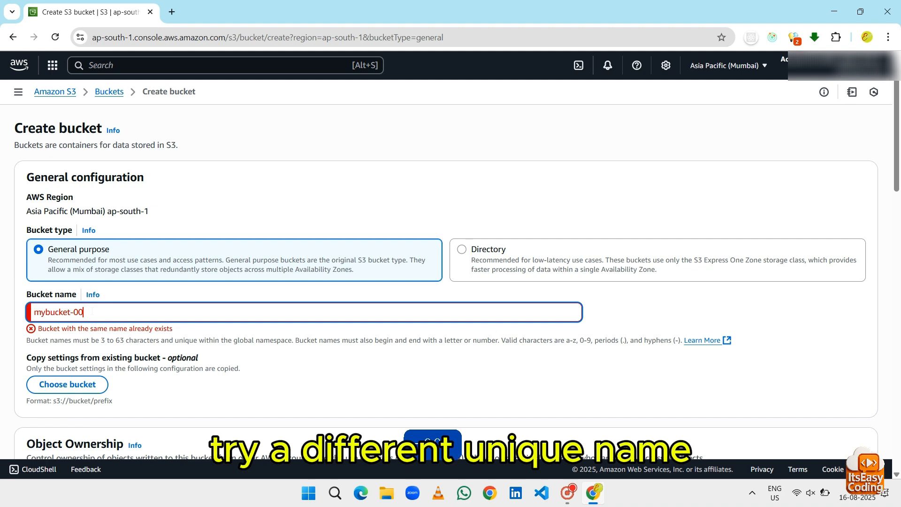
text(46)
Check the bucket's AWS Region and look through the list of selectable regions
drag(26, 197, 162, 214)
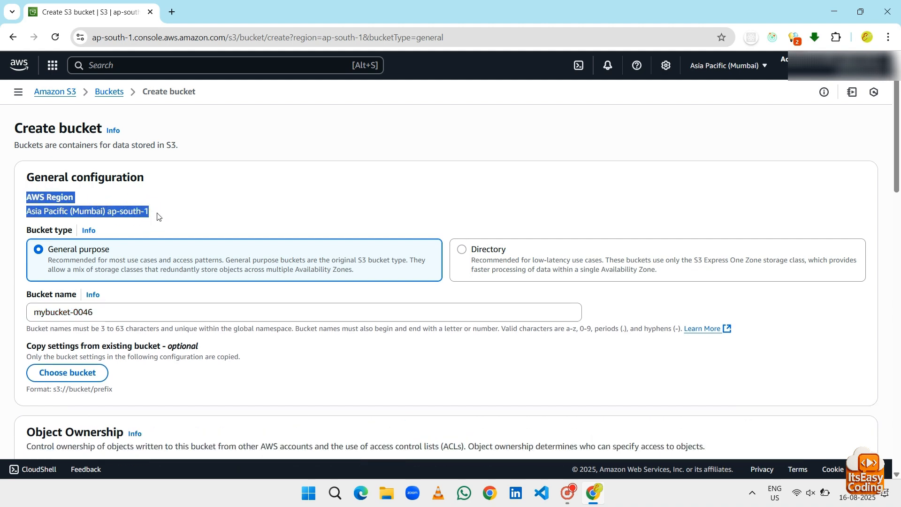
click(767, 67)
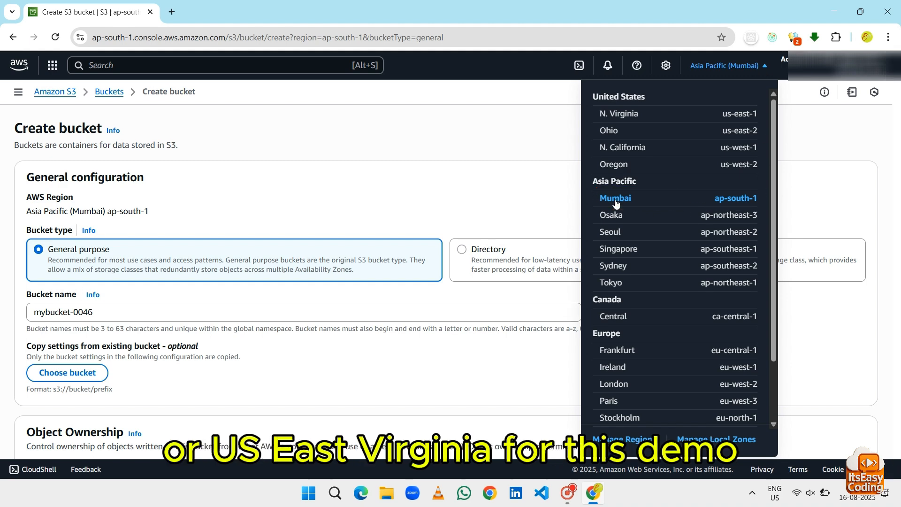
click(534, 194)
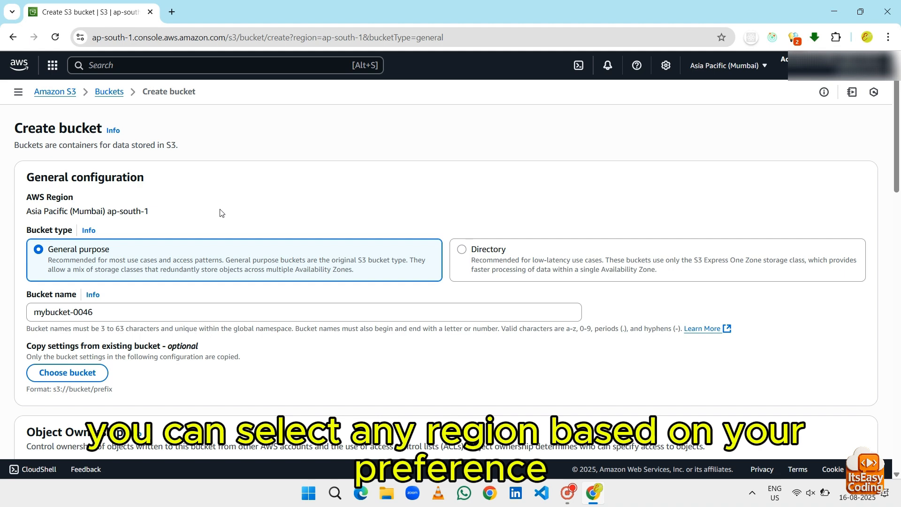
Review the Object Ownership section, including the description of the ACLs disabled option
scroll(220, 213, down, 5)
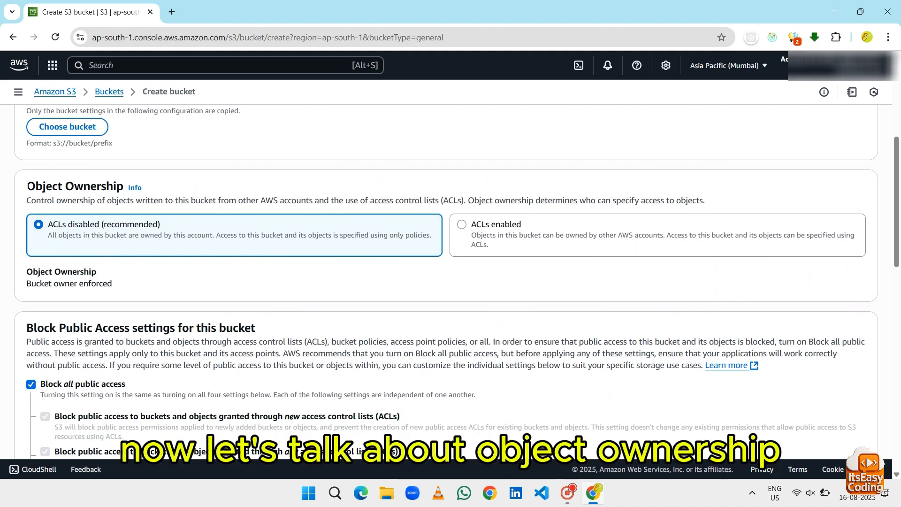
drag(26, 186, 130, 190)
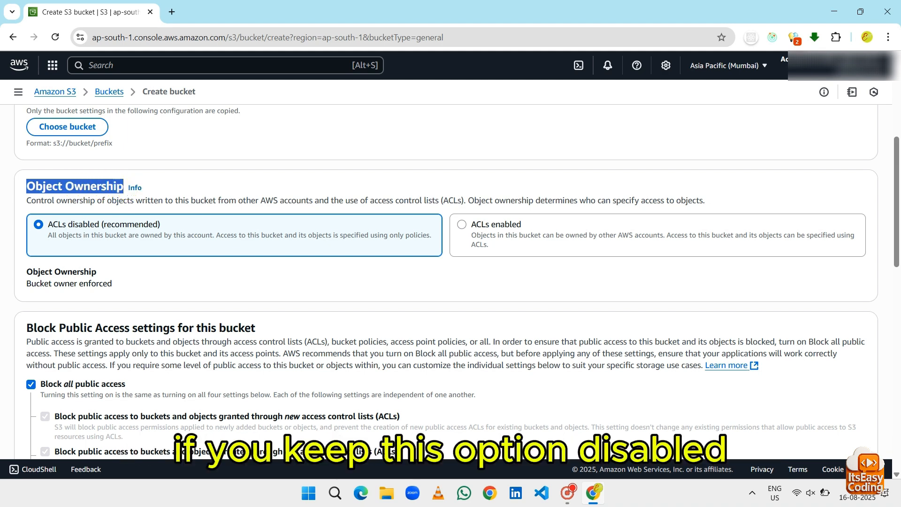
drag(27, 201, 706, 201)
click(590, 178)
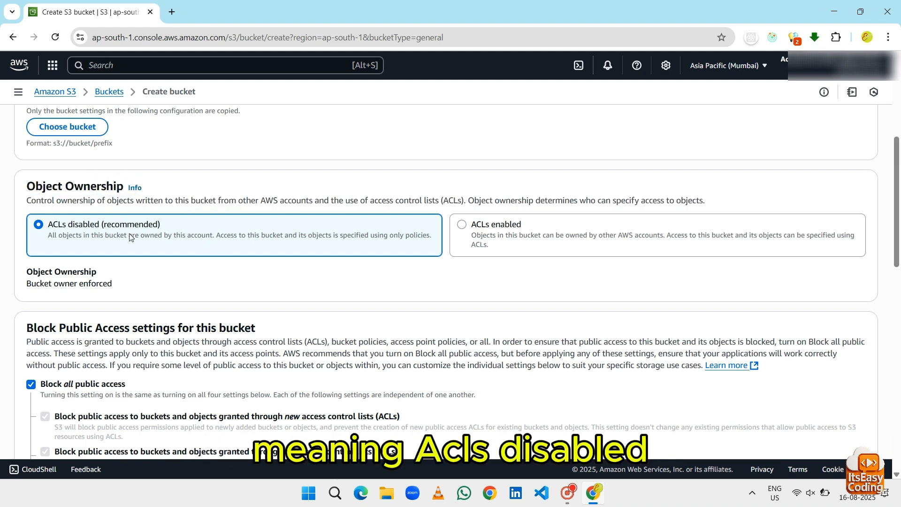
drag(49, 237, 435, 239)
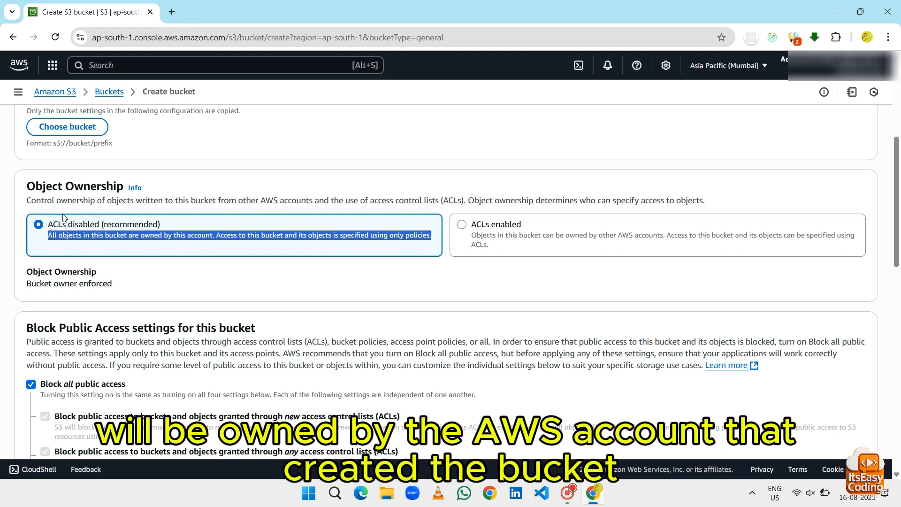
click(140, 266)
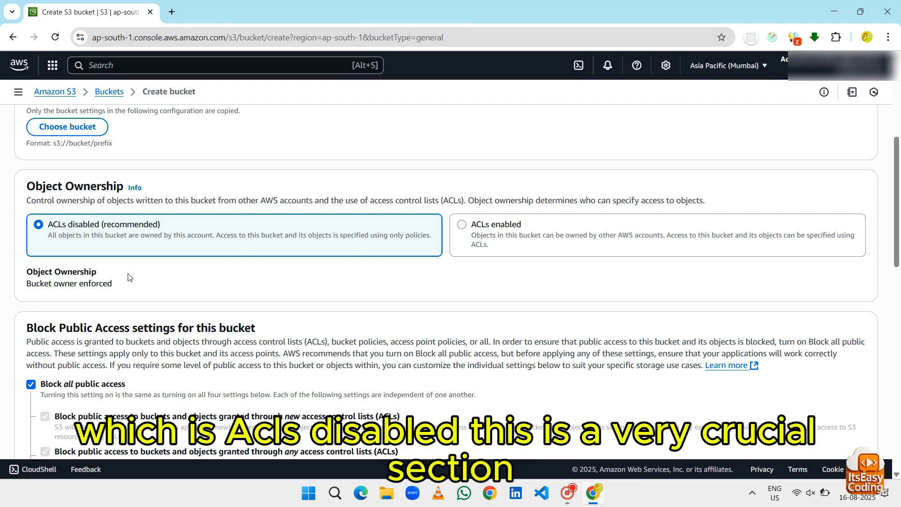
Review the Block Public Access settings, switching Block all public access off and back on
scroll(128, 277, down, 4)
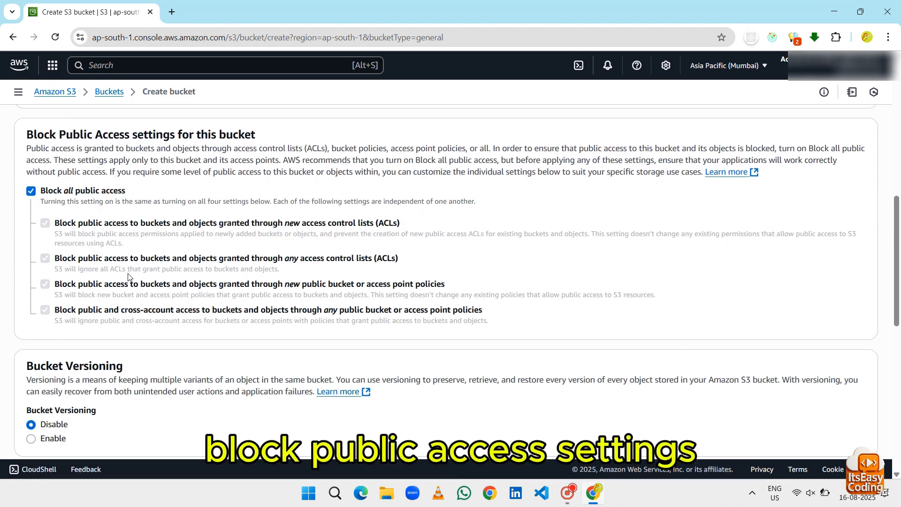
drag(26, 134, 272, 132)
click(284, 138)
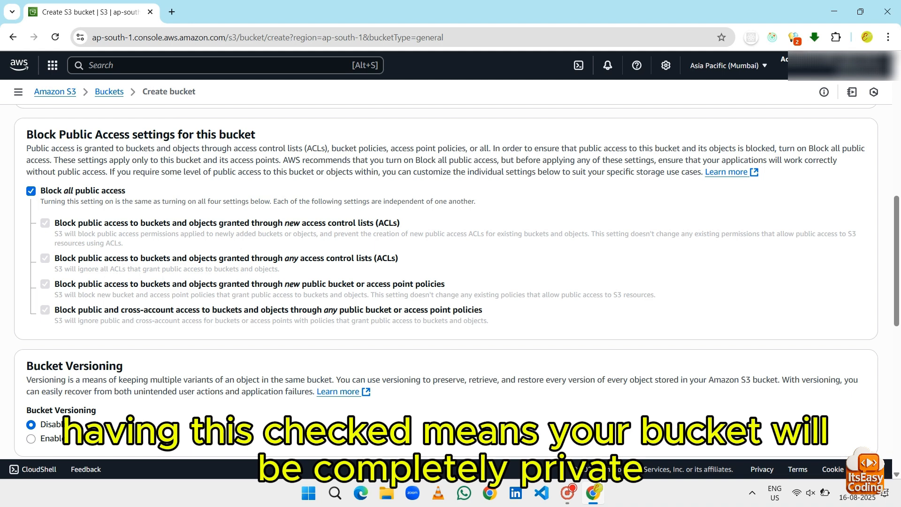
mouse_move(26, 147)
mouse_down()
mouse_move(362, 175)
mouse_move(651, 167)
mouse_up()
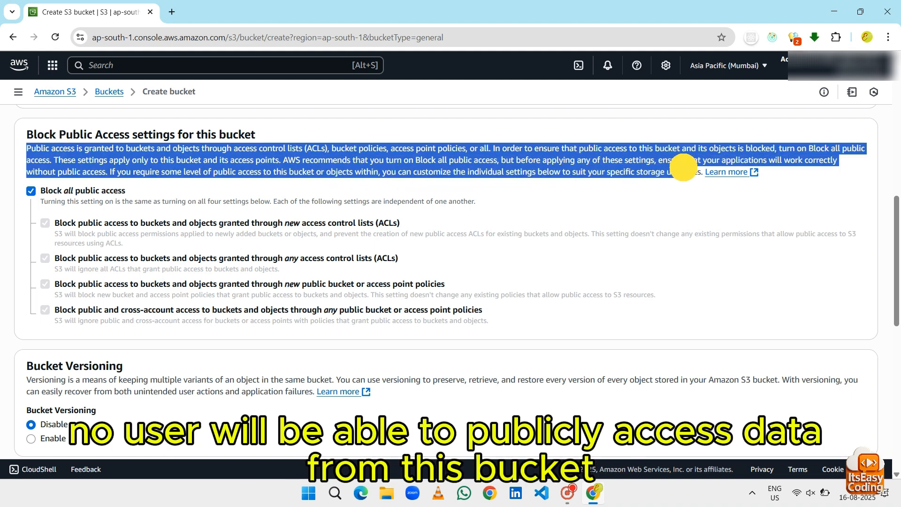
click(664, 196)
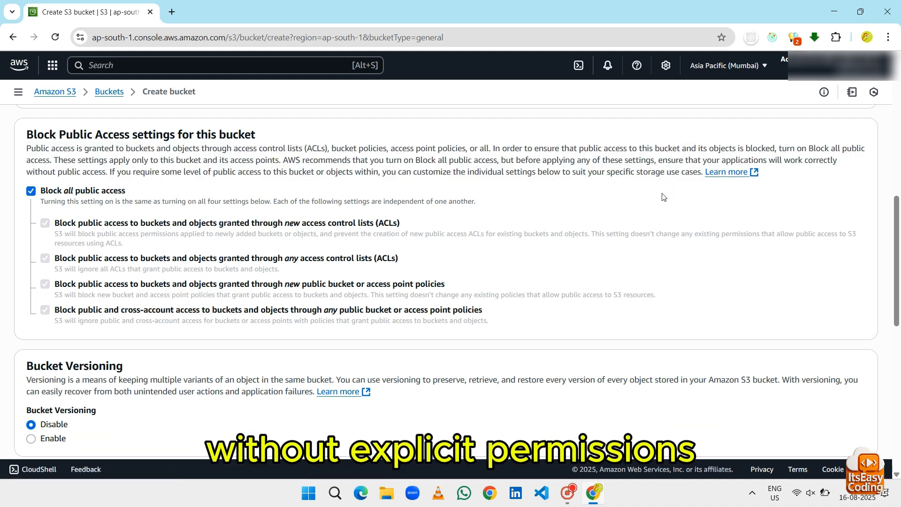
click(31, 191)
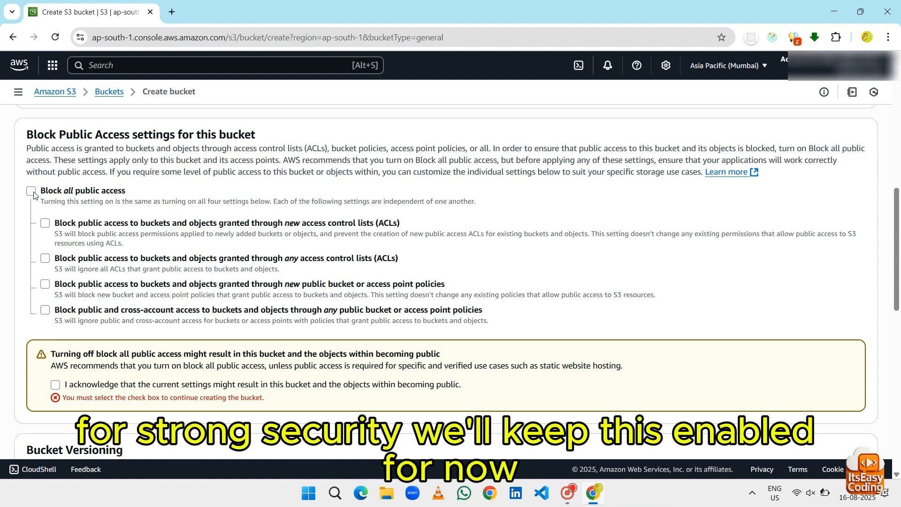
click(32, 191)
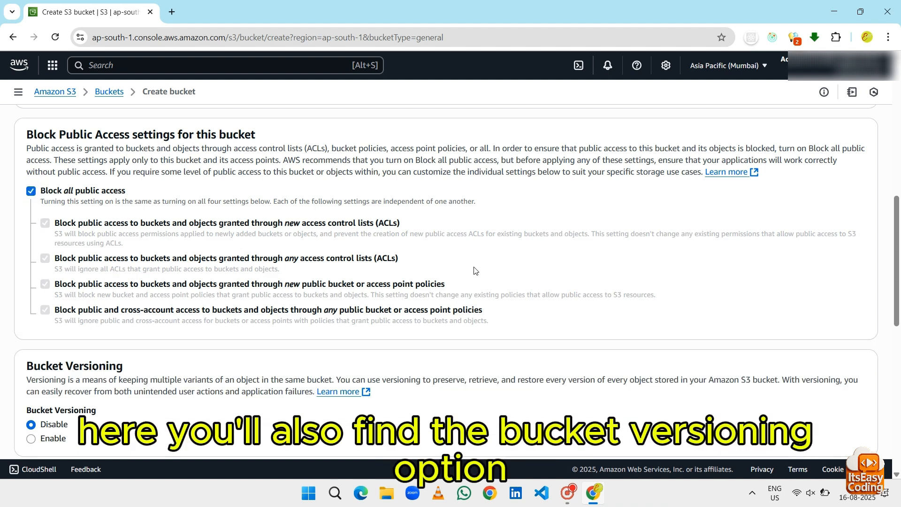
Leave versioning, tags and default encryption at their defaults and create the bucket
scroll(475, 271, down, 4)
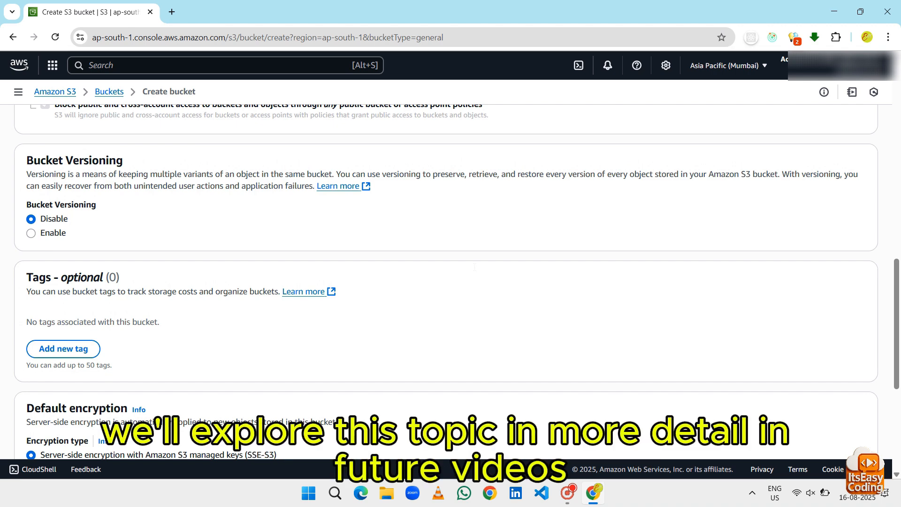
scroll(475, 267, down, 1)
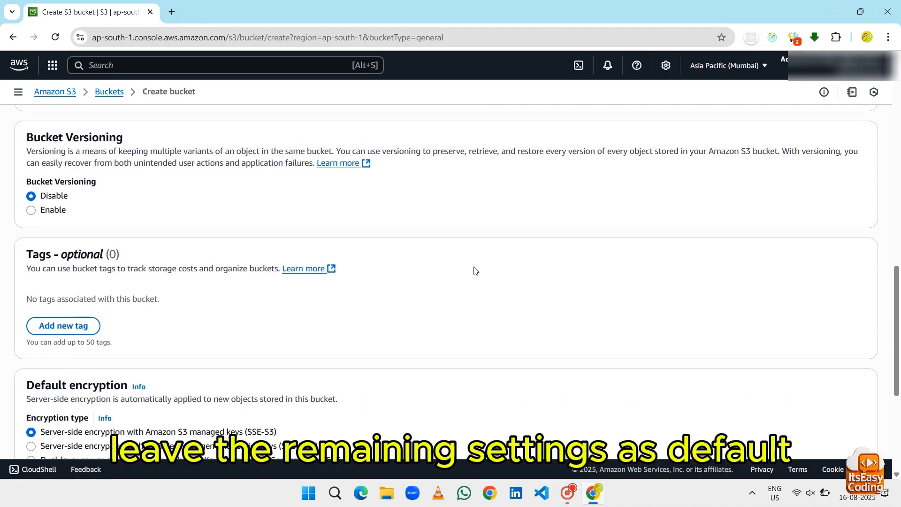
scroll(475, 271, down, 5)
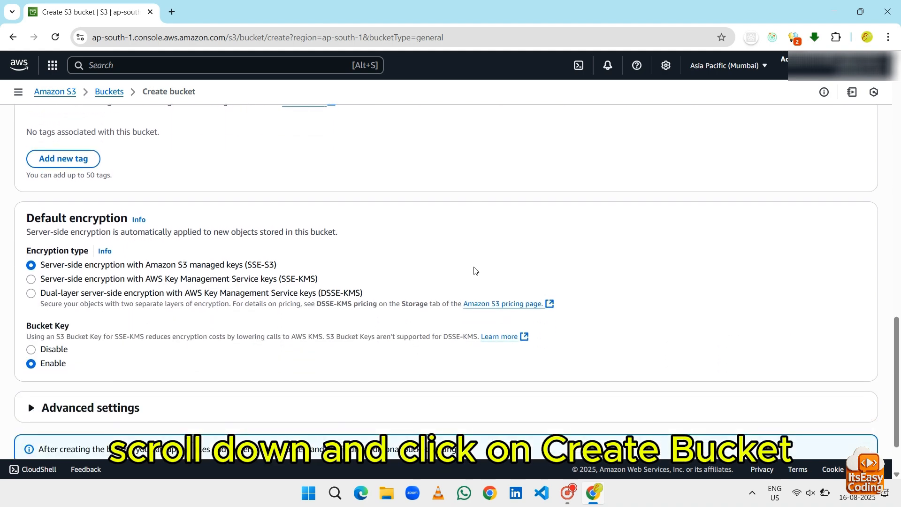
click(838, 425)
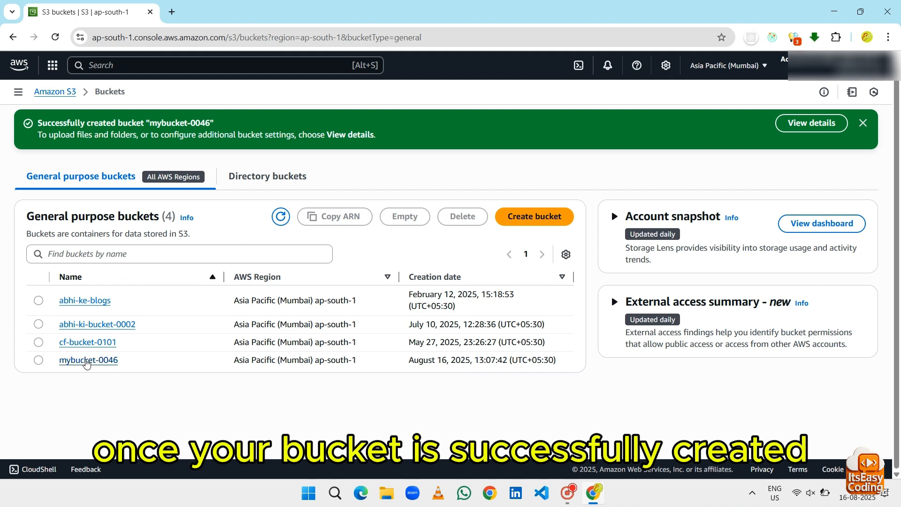
Start an upload in mybucket-0046 and add the test image from the Pictures folder
click(86, 360)
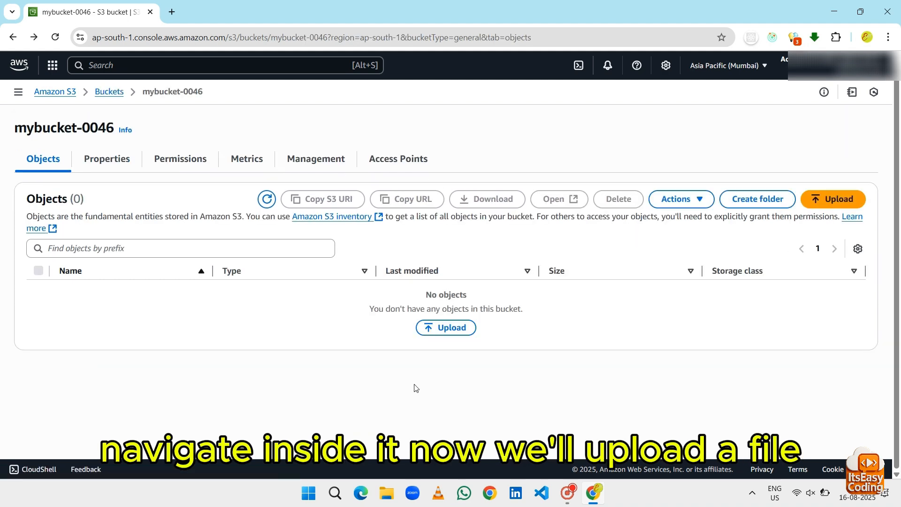
click(449, 328)
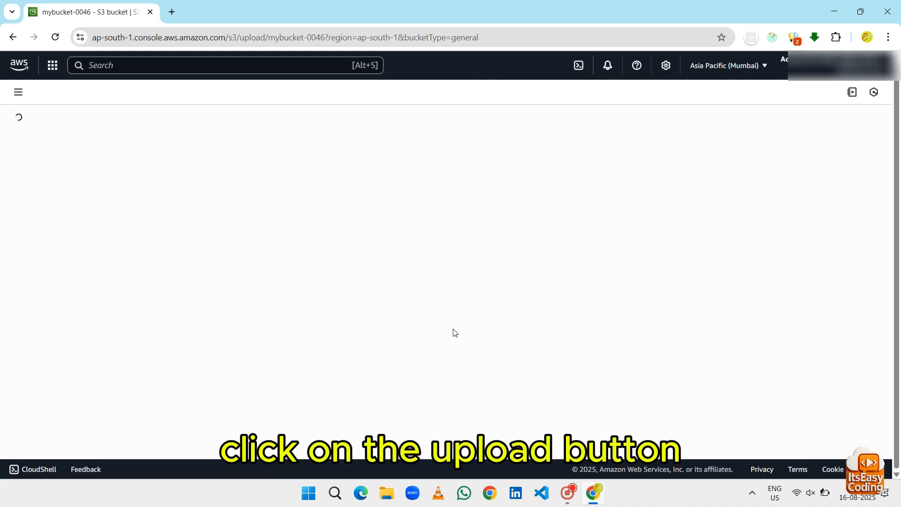
click(772, 239)
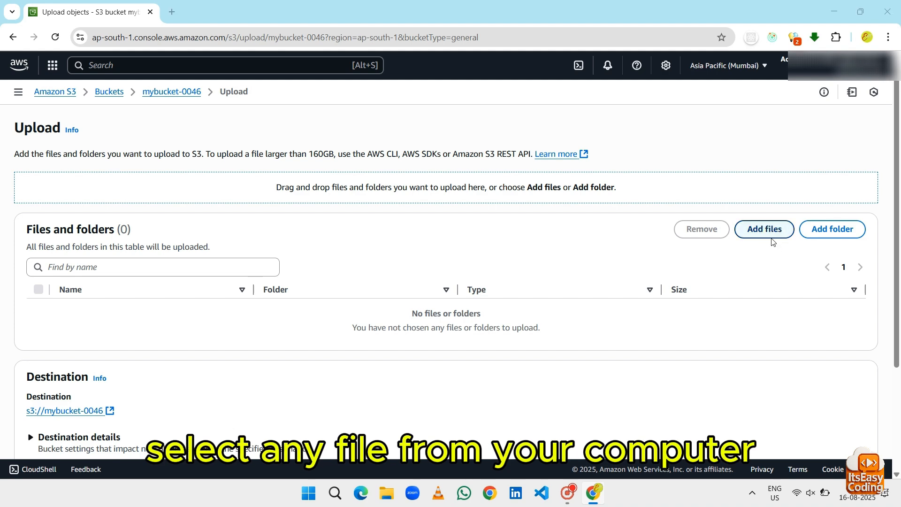
click(260, 167)
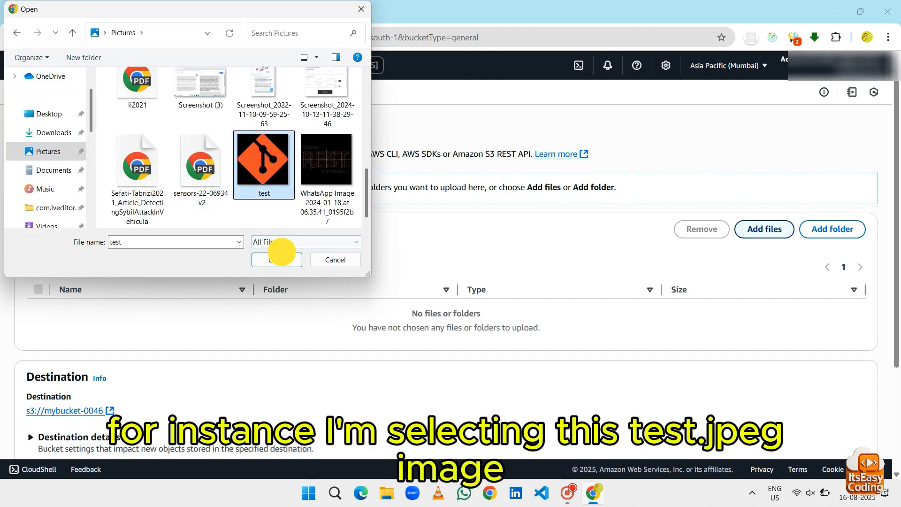
click(277, 260)
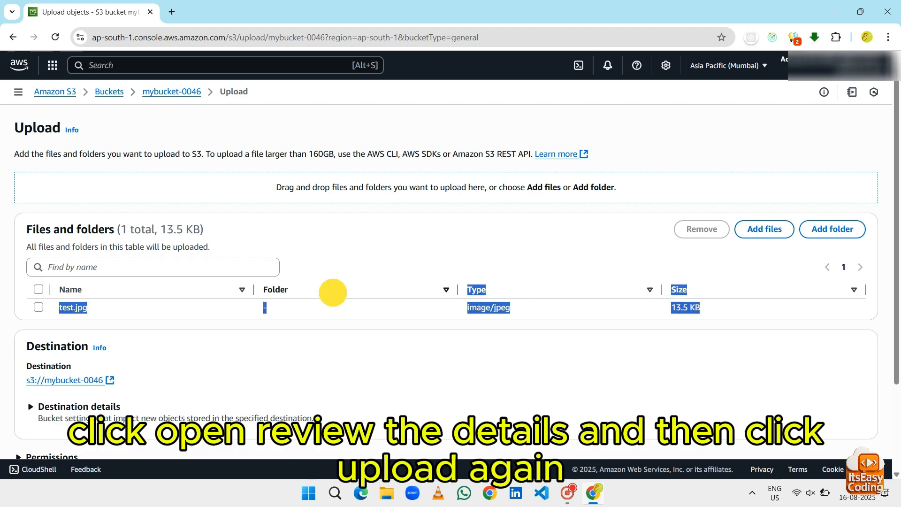
Review the listed test.jpg file, upload it to the bucket and close the upload status page
drag(85, 295, 49, 298)
click(385, 327)
scroll(610, 376, down, 2)
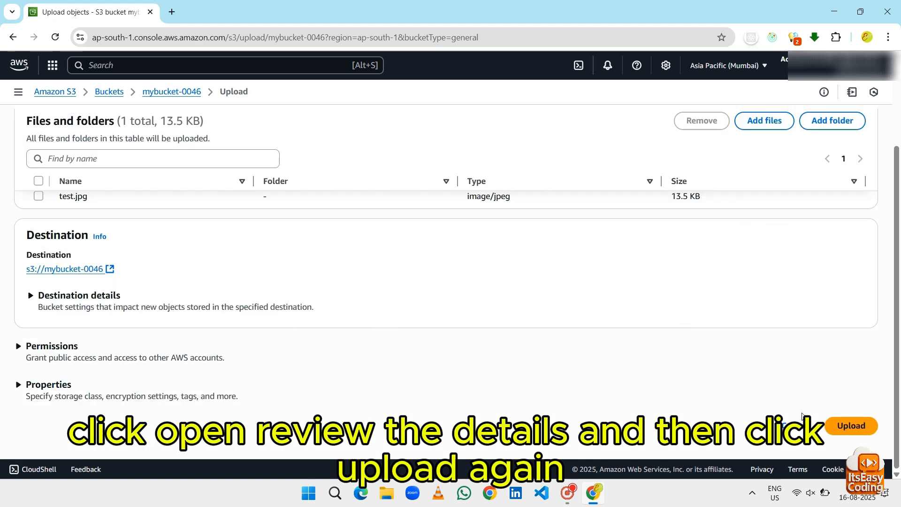
click(850, 427)
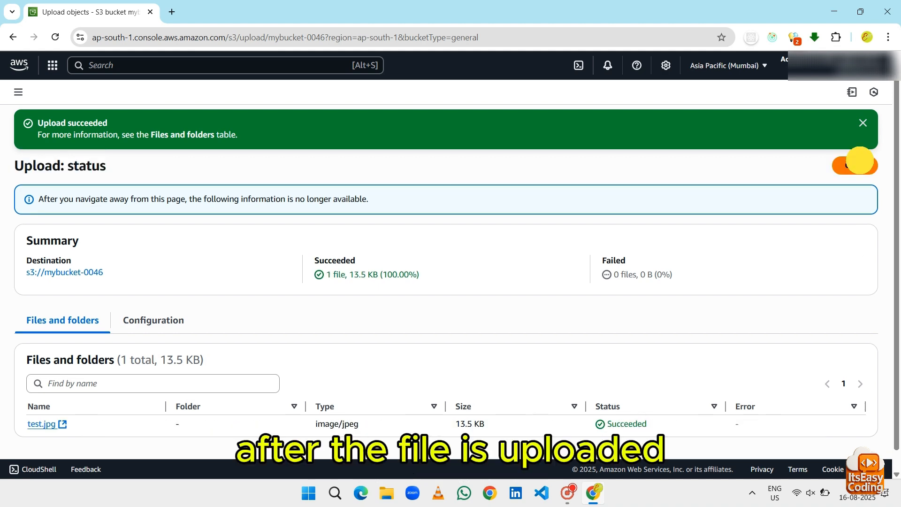
click(860, 162)
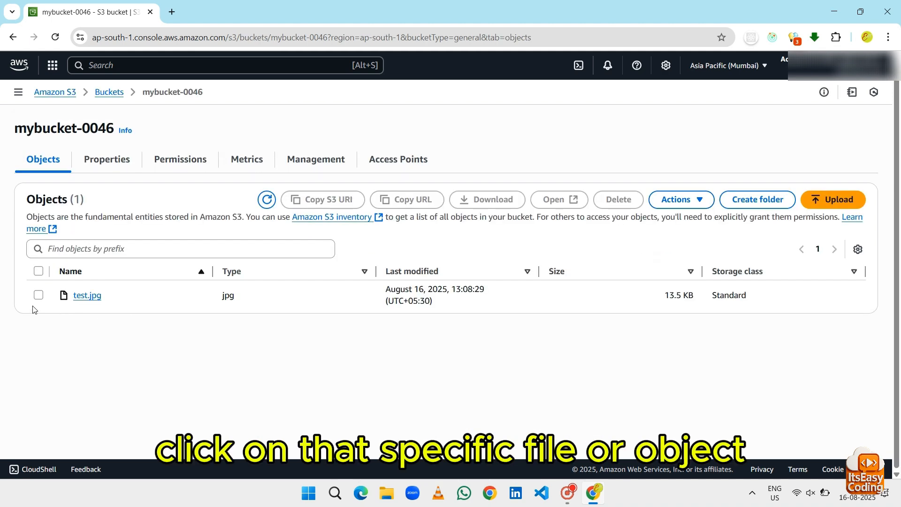
Copy the object URL of test.jpg, open it in a new browser tab and examine the response
click(77, 295)
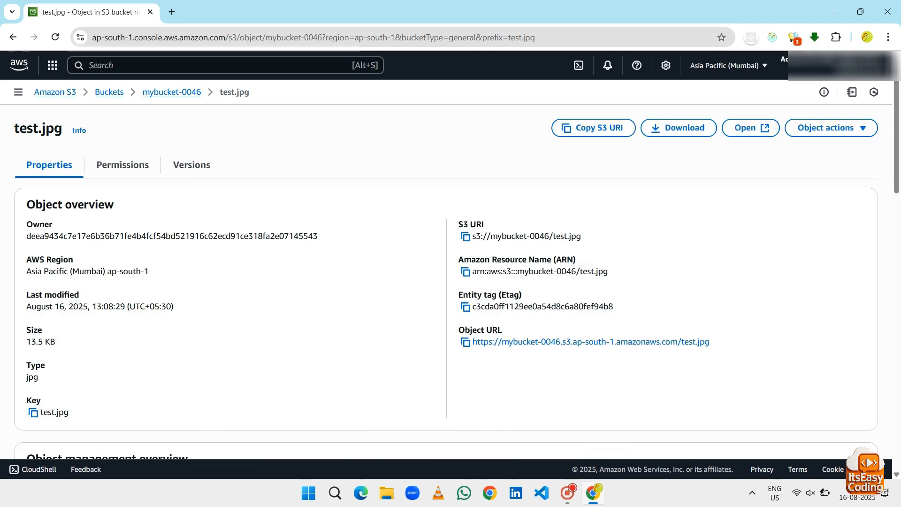
click(466, 343)
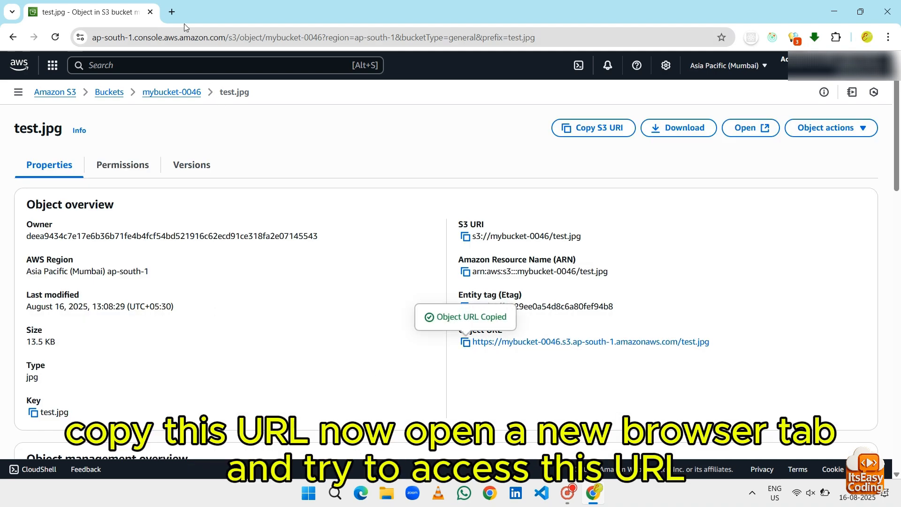
click(172, 13)
click(345, 38)
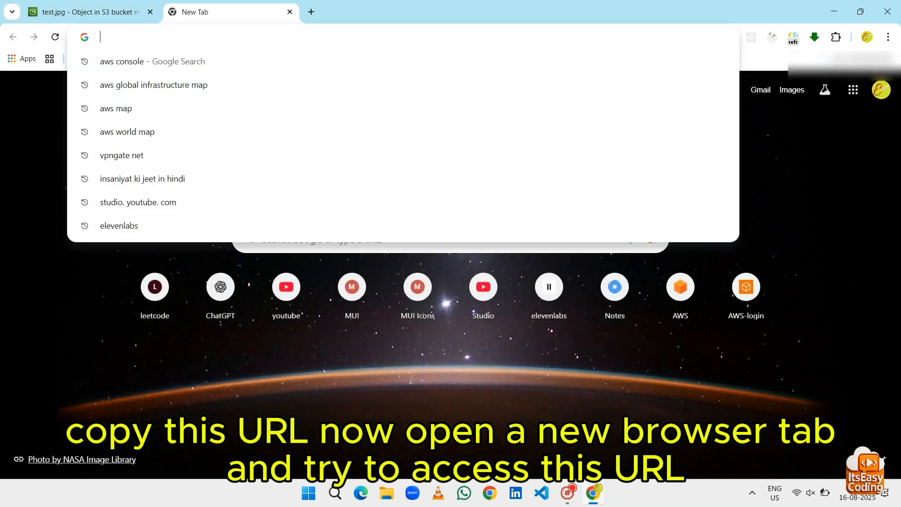
key(ctrl+v)
key(Return)
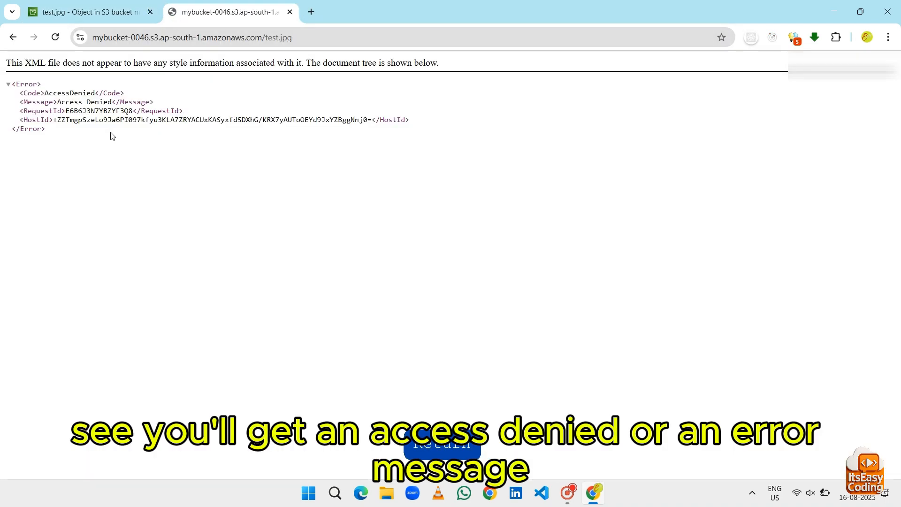
drag(6, 66, 457, 56)
click(460, 57)
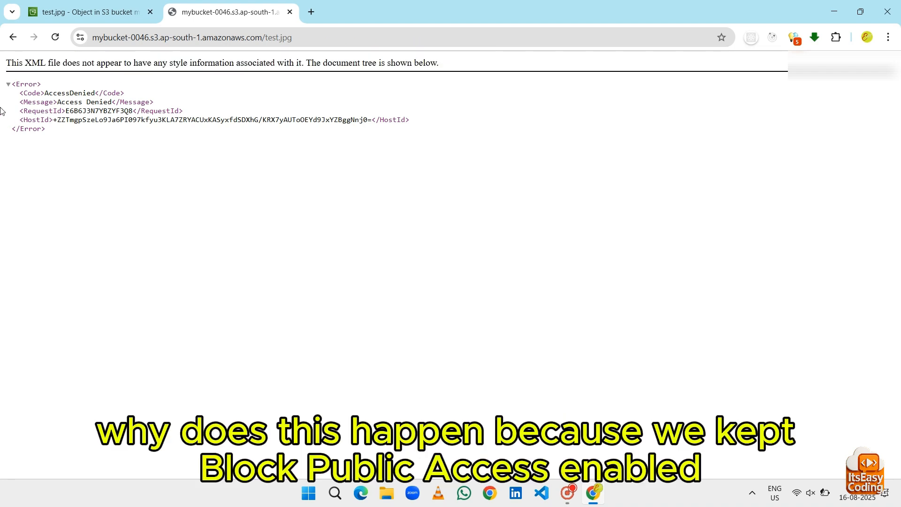
drag(11, 83, 48, 135)
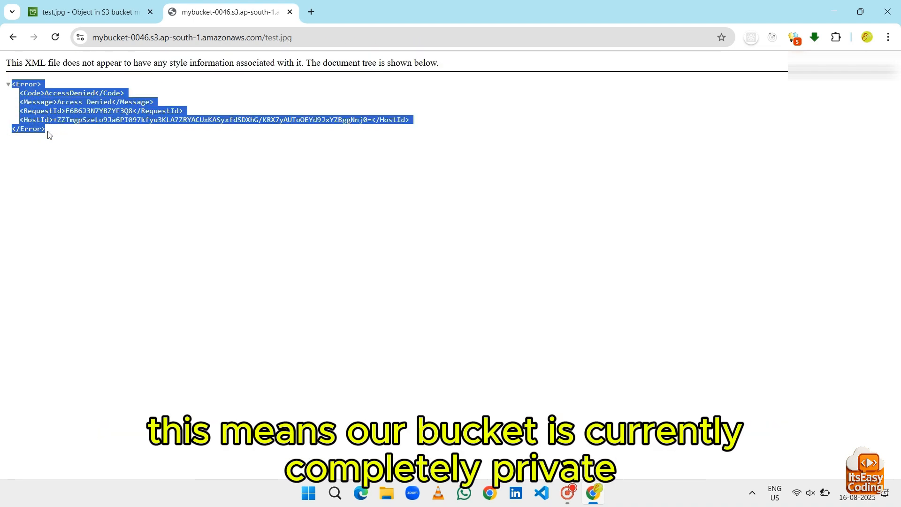
click(48, 135)
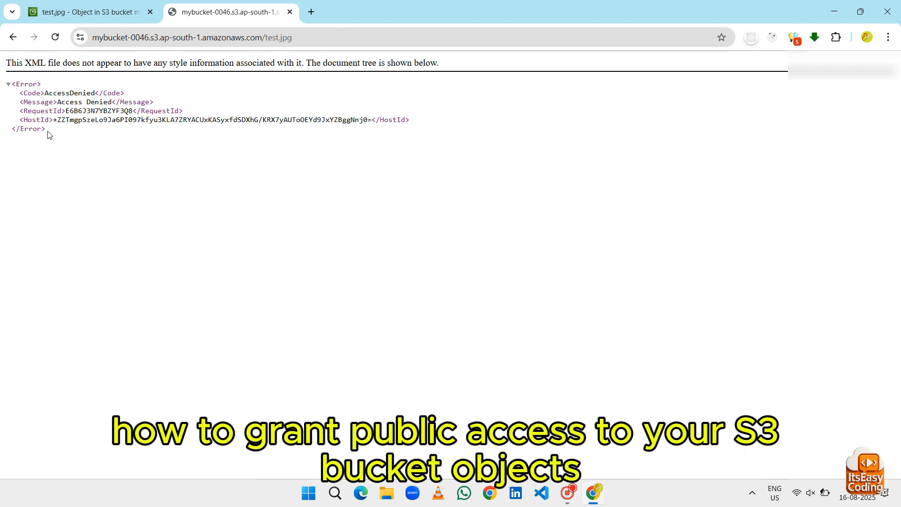
Turn off Block all public access in the permissions of mybucket-0046 and save, entering "confirm" as the confirmation
click(130, 12)
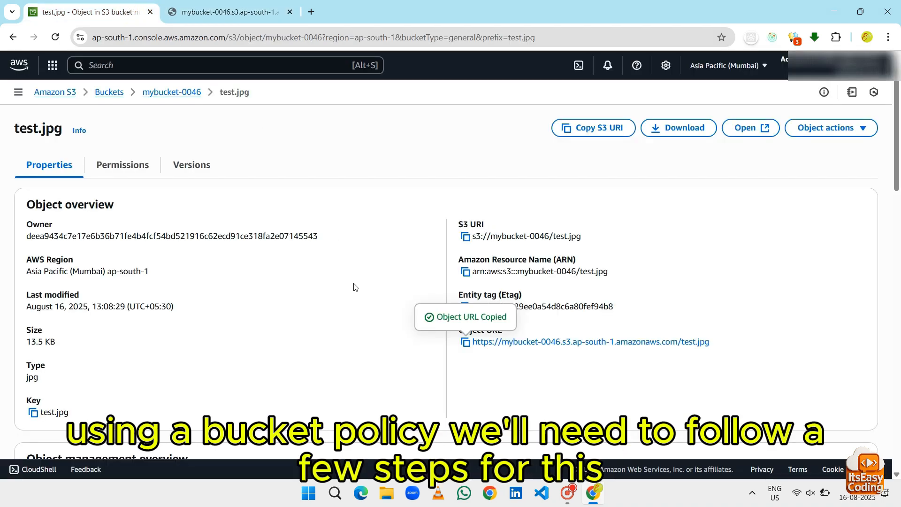
click(172, 94)
click(184, 159)
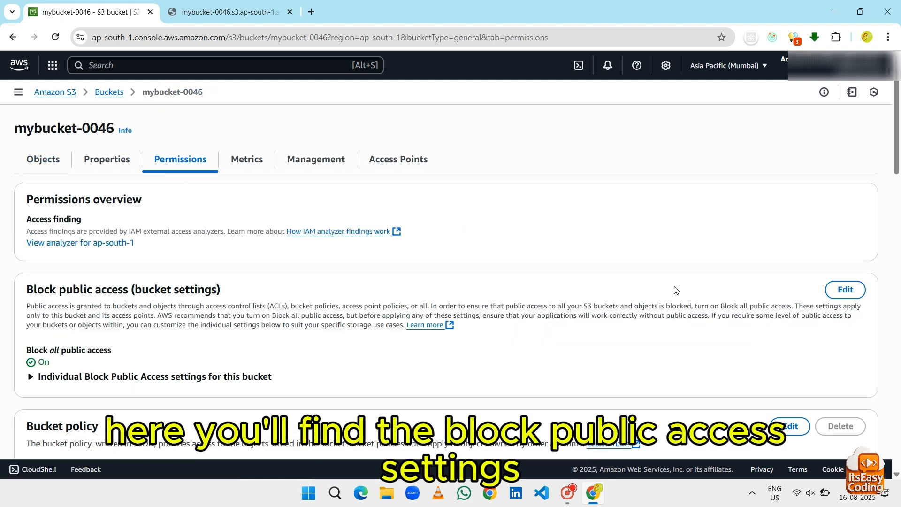
click(848, 291)
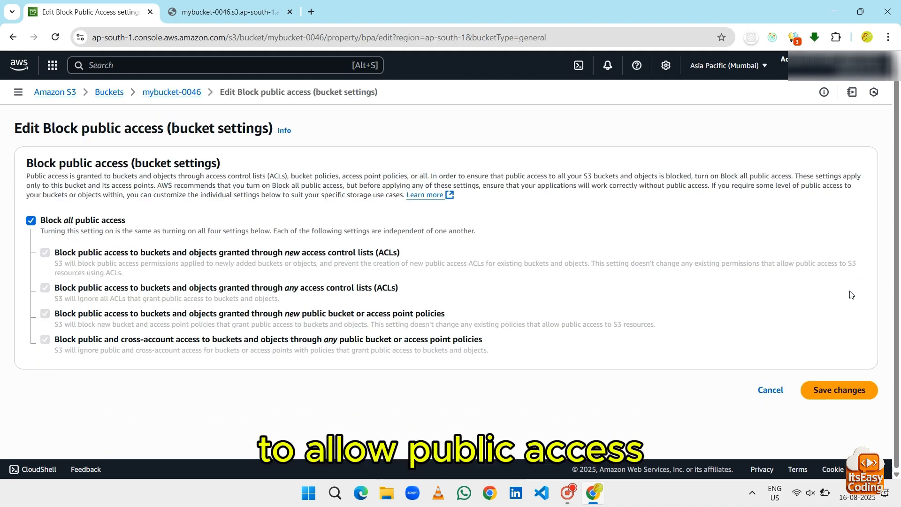
click(31, 221)
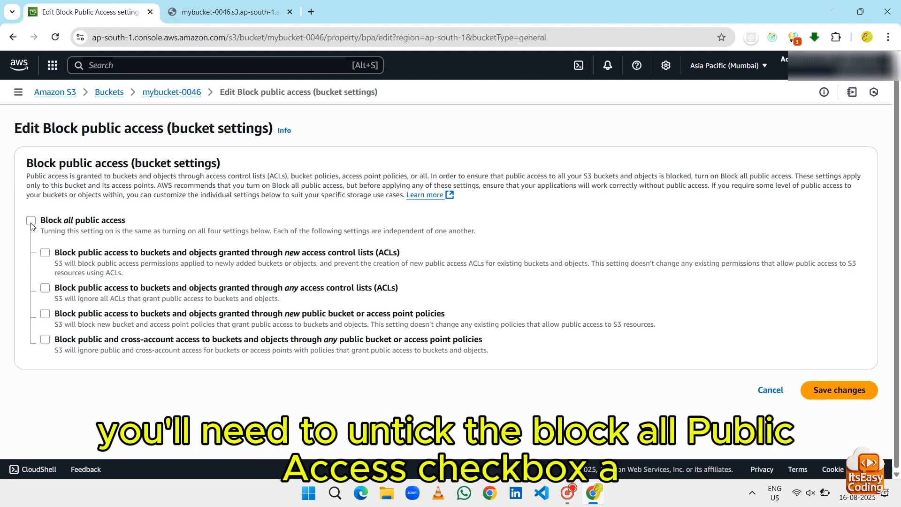
click(827, 391)
click(347, 300)
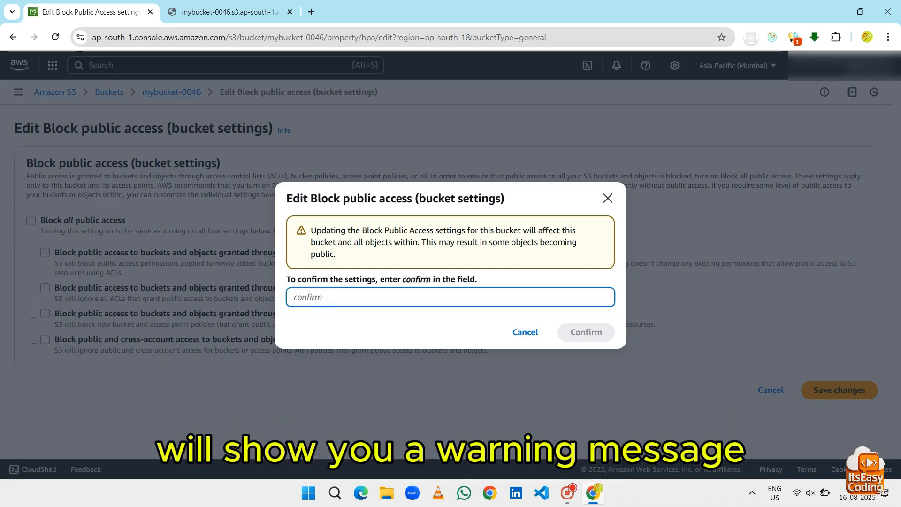
text(confirm)
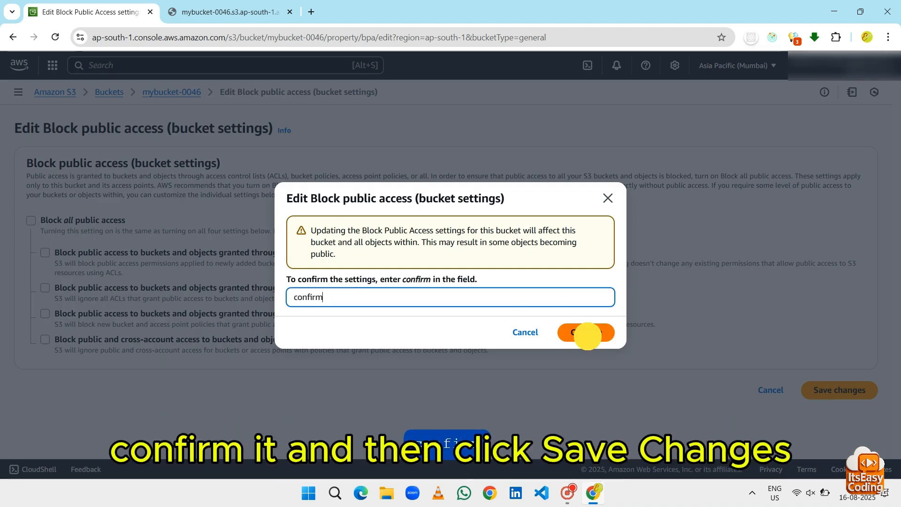
click(587, 334)
Read the bucket policy description, open the policy for editing and launch the AWS Policy Generator
scroll(590, 340, down, 5)
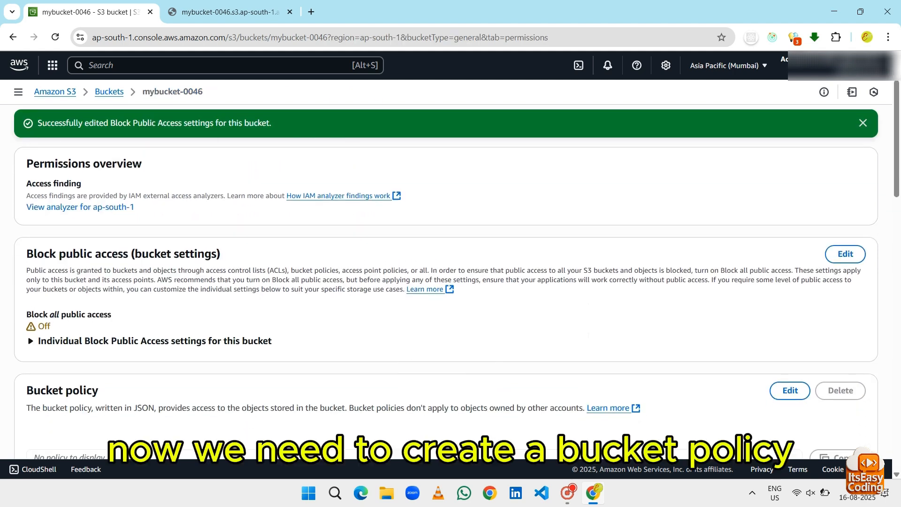
drag(98, 182, 16, 182)
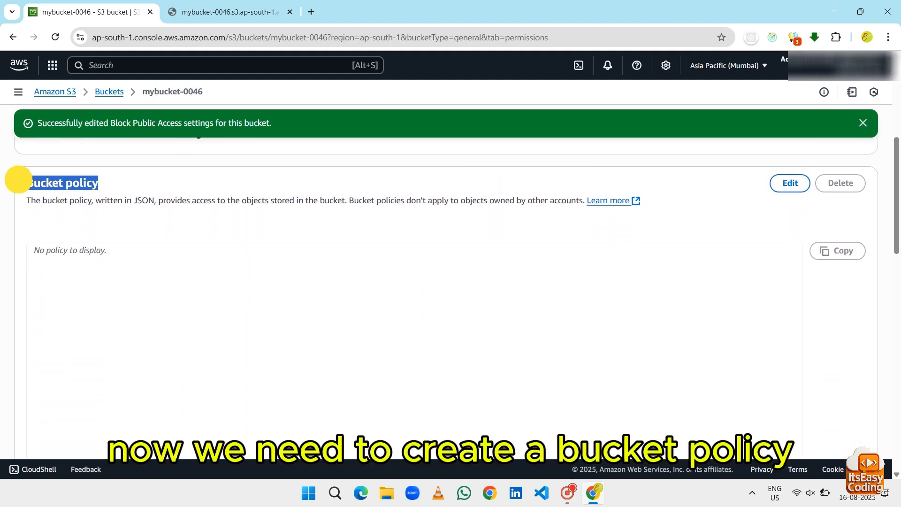
click(141, 185)
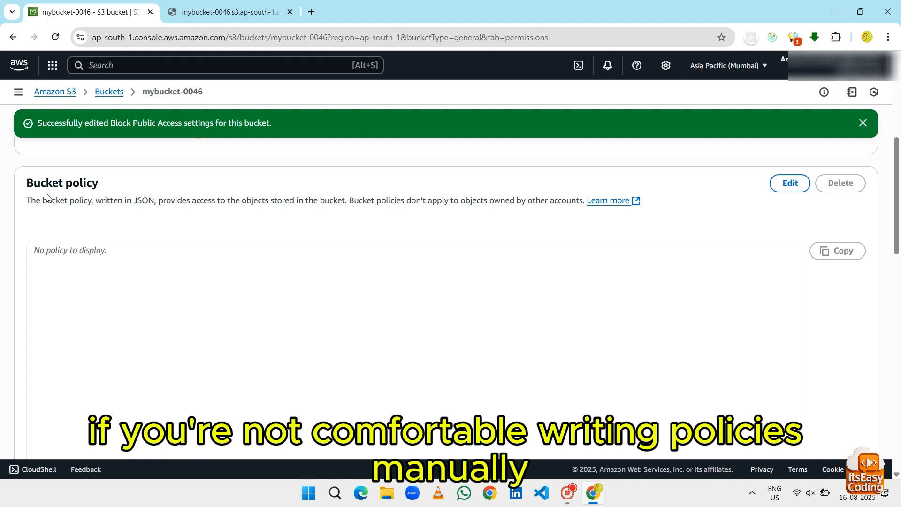
drag(27, 200, 662, 203)
click(666, 202)
click(769, 187)
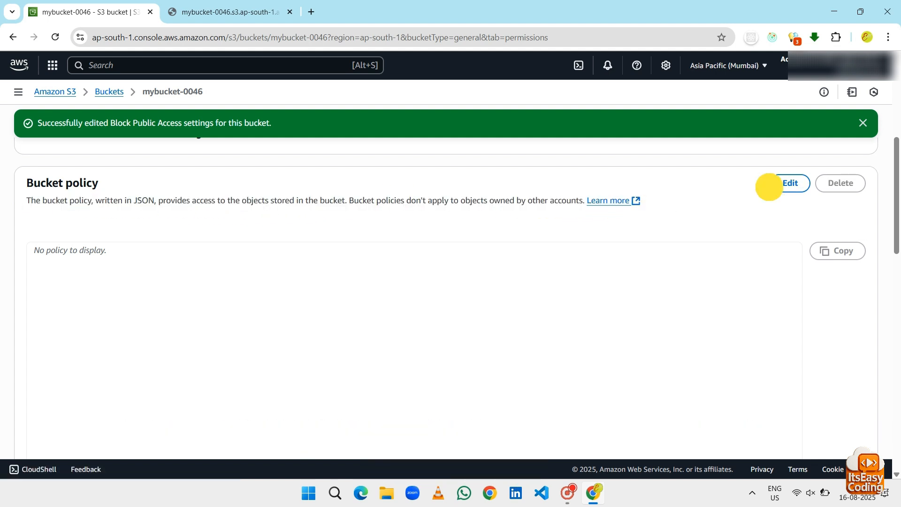
click(778, 188)
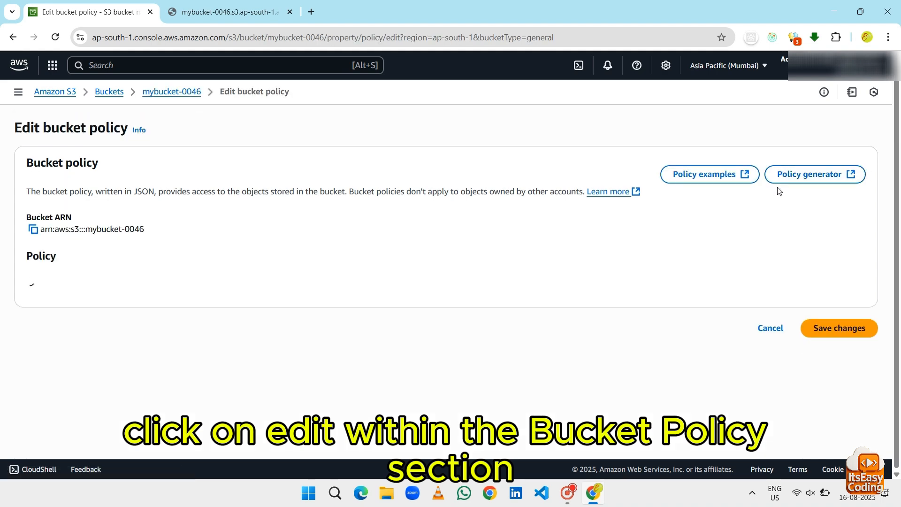
scroll(779, 191, up, 5)
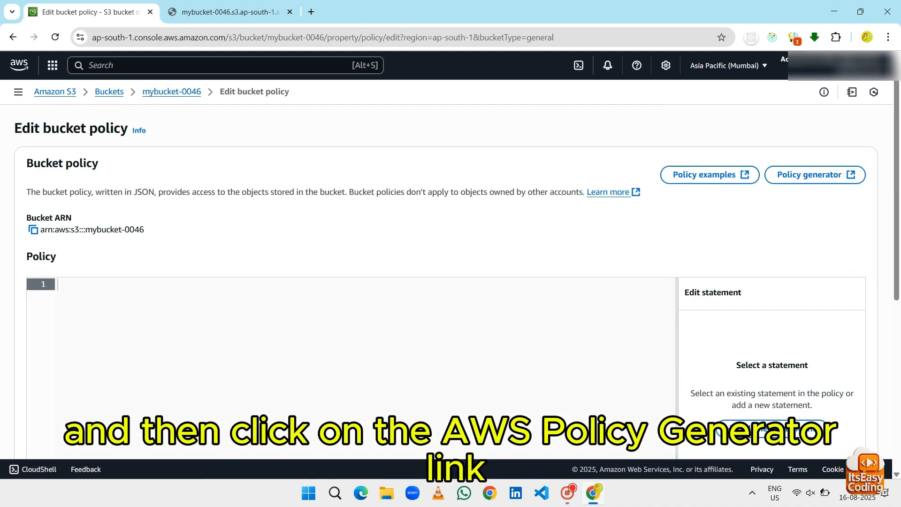
click(827, 187)
Set the policy type to S3 Bucket Policy and enter * as the principal of the Allow statement
click(490, 222)
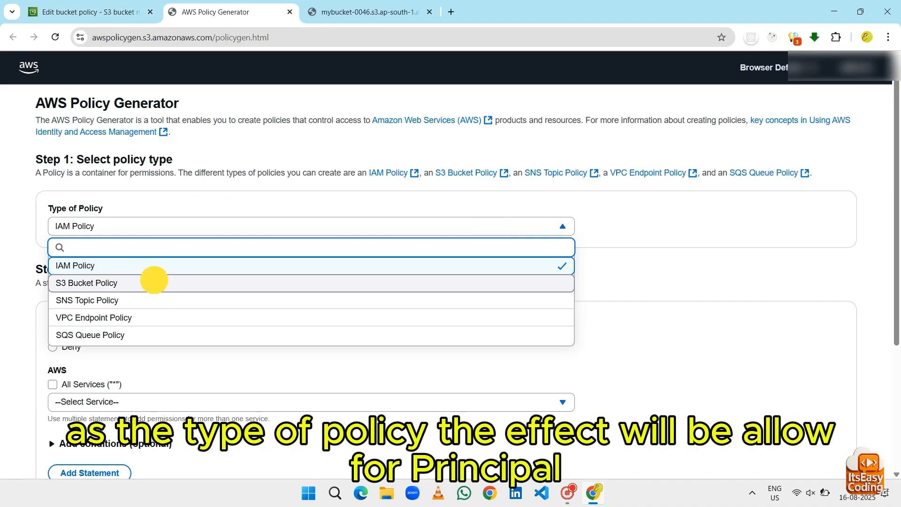
click(155, 282)
scroll(228, 280, down, 2)
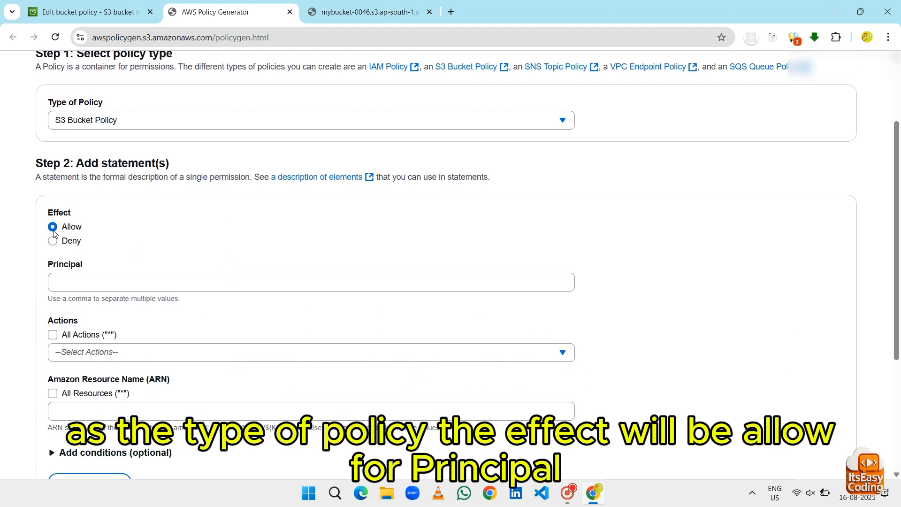
scroll(164, 235, down, 1)
click(120, 230)
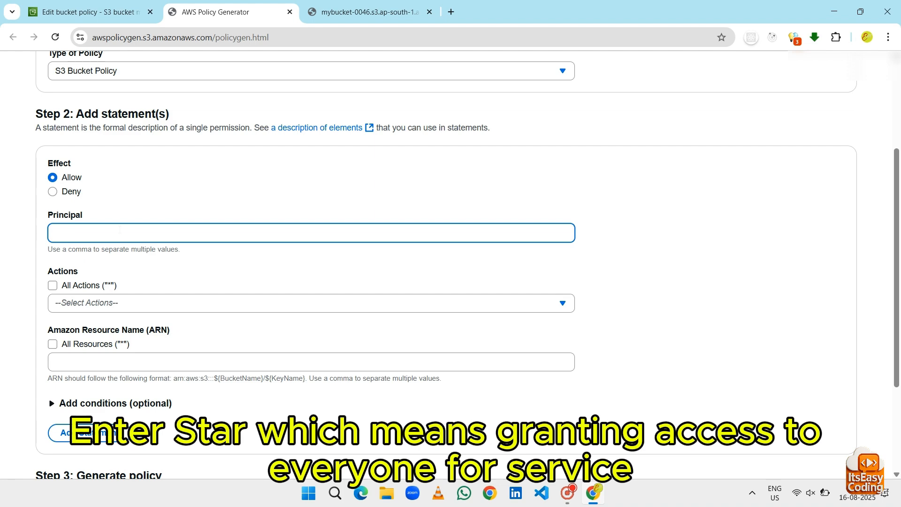
text(*)
scroll(120, 230, down, 2)
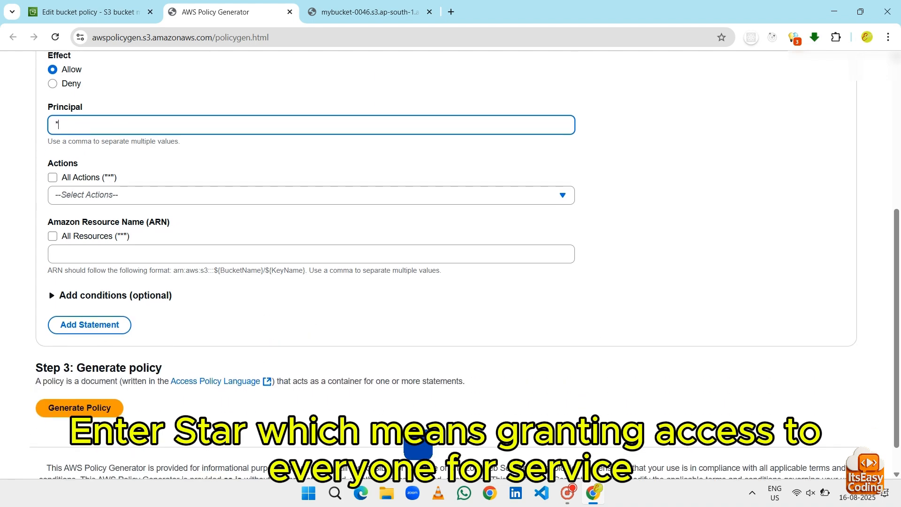
Add the GetObject action to the policy statement
click(480, 194)
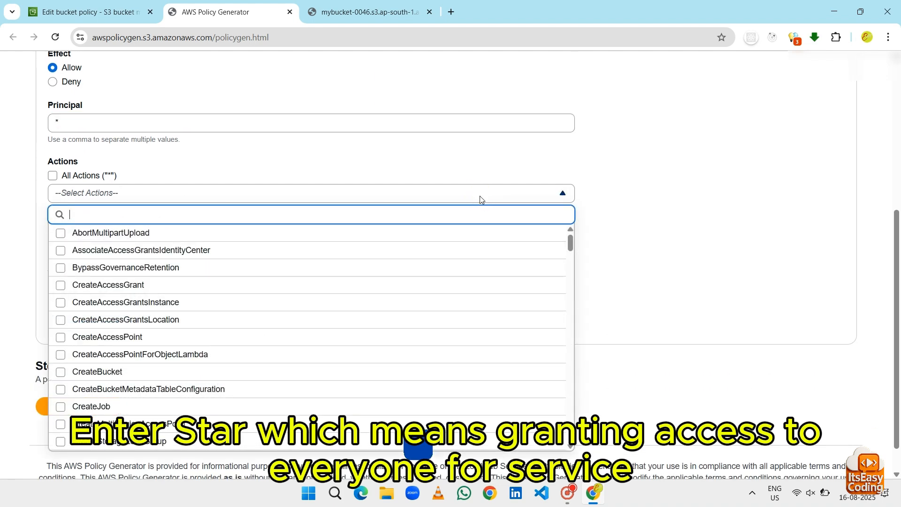
text(geto)
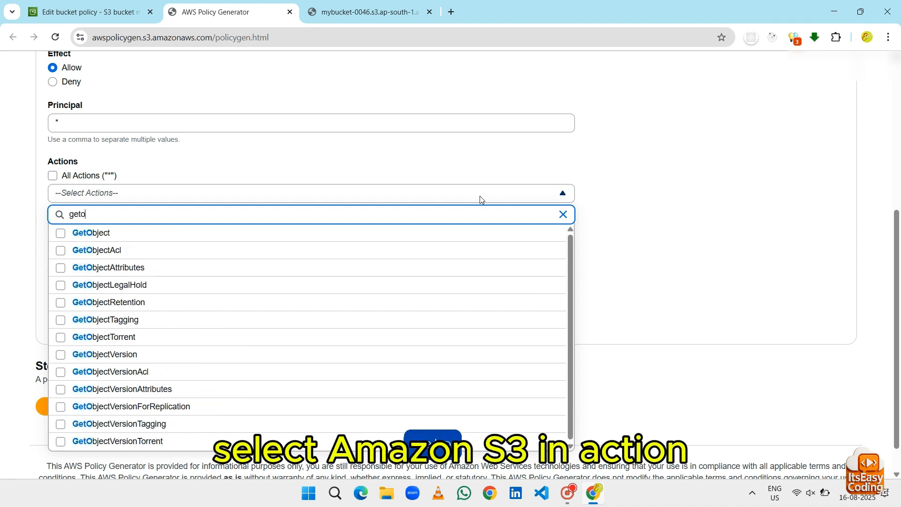
click(111, 235)
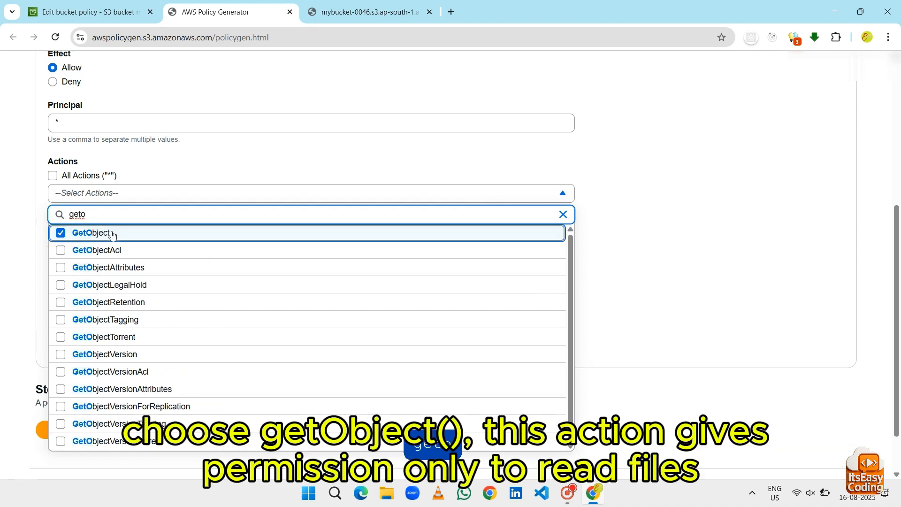
click(602, 231)
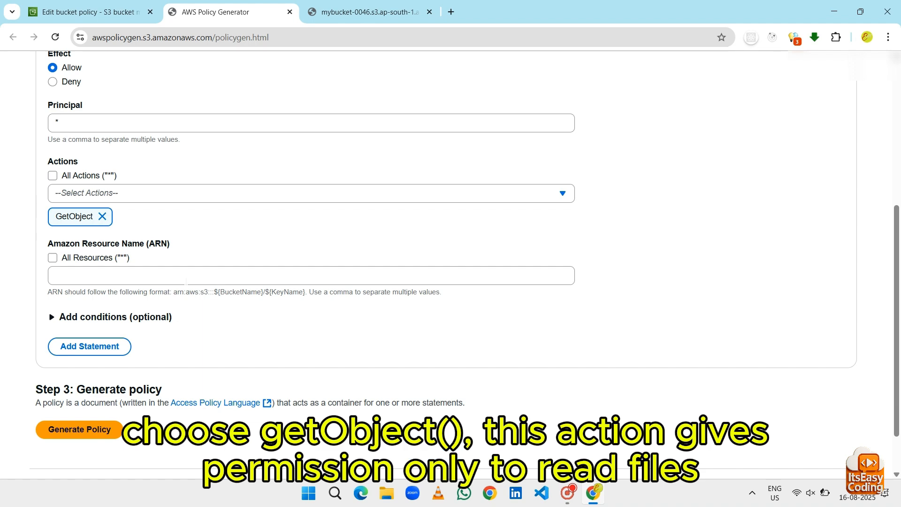
Copy the bucket ARN from the bucket policy page and enter arn:aws:s3:::mybucket-0046 as the statement's Amazon Resource Name
click(127, 274)
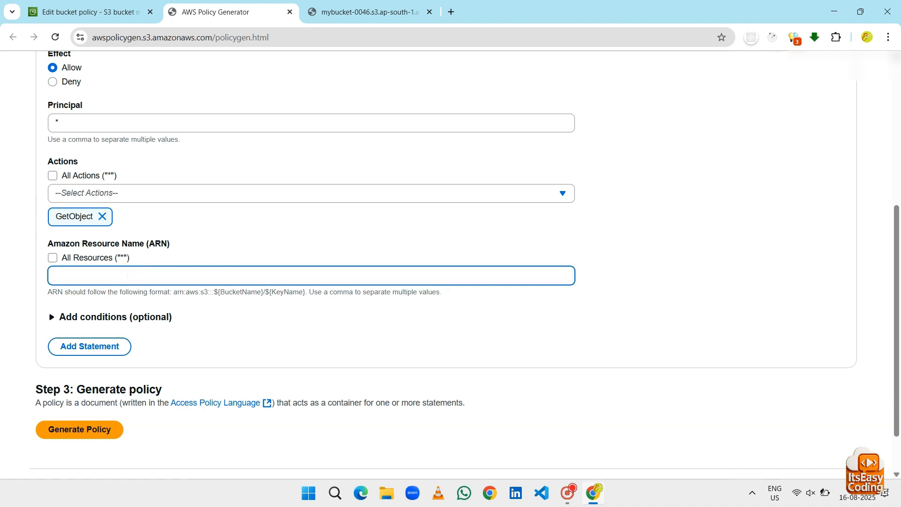
click(111, 12)
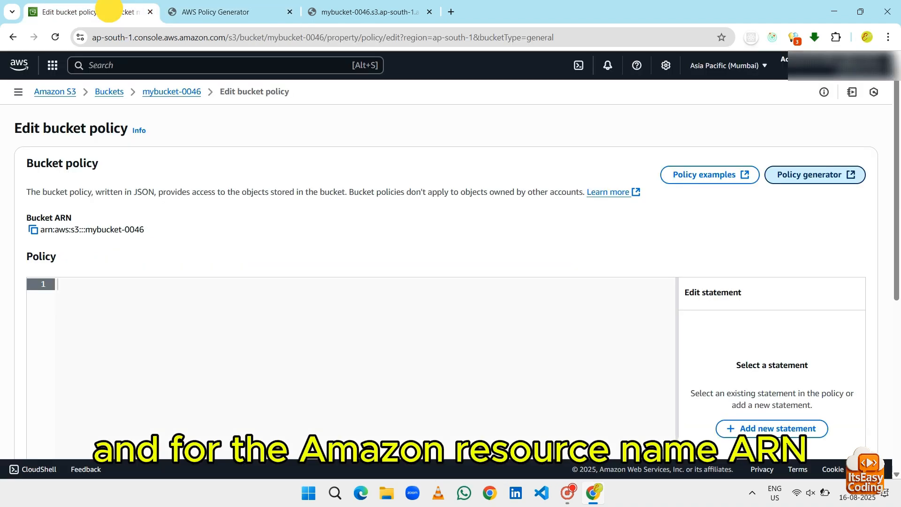
click(33, 229)
click(197, 13)
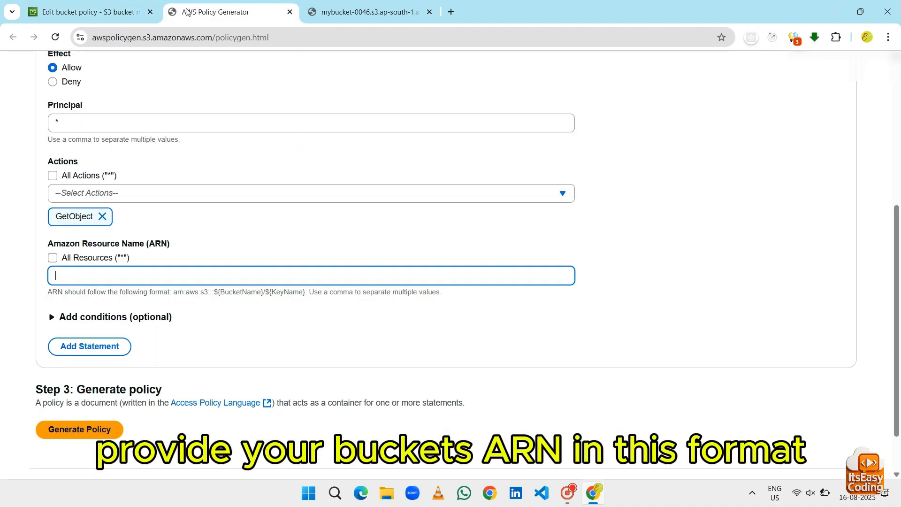
key(ctrl+v)
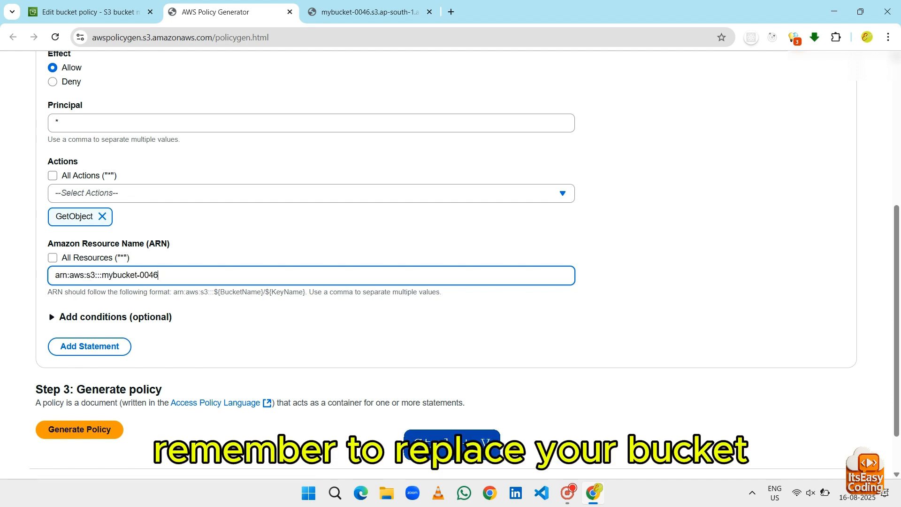
drag(102, 275, 169, 278)
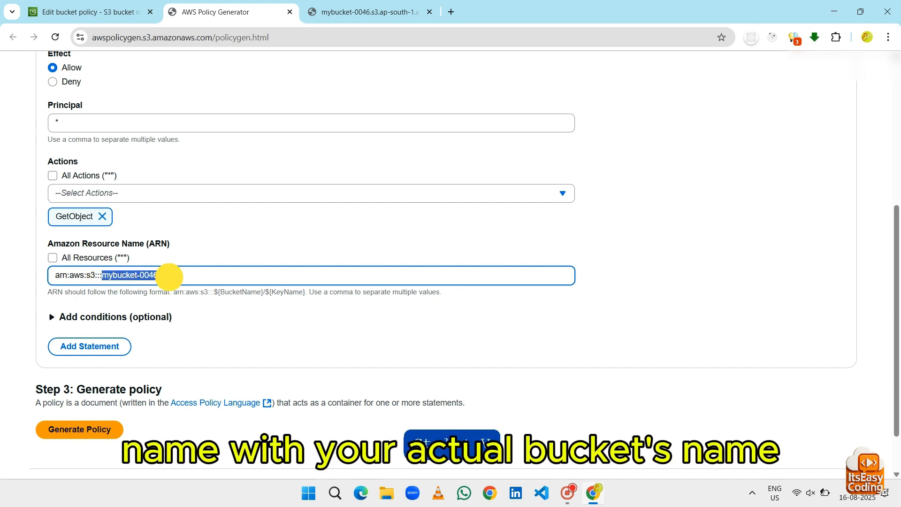
click(171, 277)
Add the configured statement to the policy and generate the policy JSON document
click(100, 347)
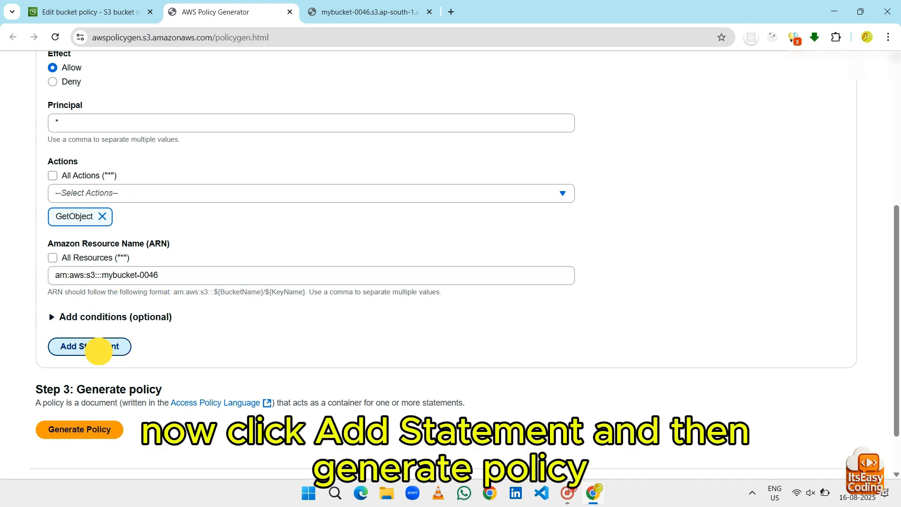
scroll(100, 355, down, 2)
scroll(98, 356, down, 2)
click(66, 452)
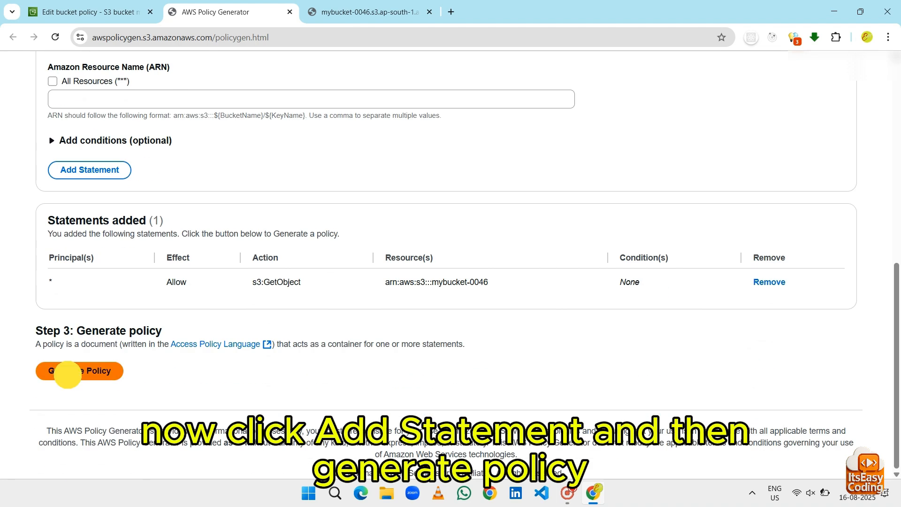
Append /* to the Resource ARN in the generated JSON, making it arn:aws:s3:::mybucket-0046/*, and copy the policy
click(464, 250)
text(/)
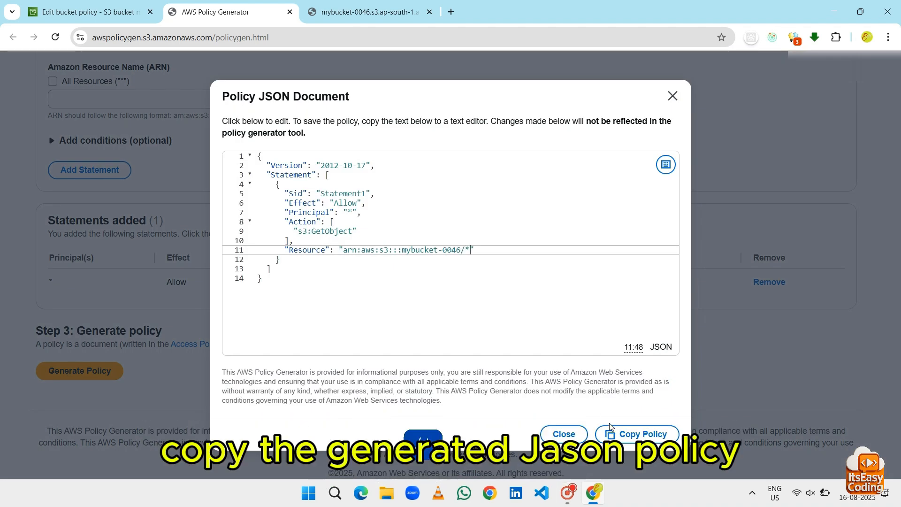
text(*)
click(626, 439)
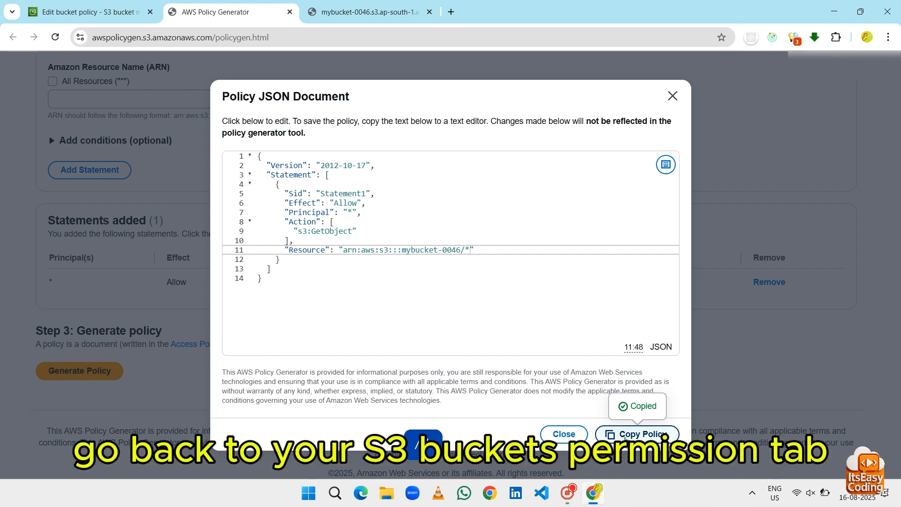
Paste the copied JSON into the bucket policy editor of mybucket-0046, save the changes and dismiss the notification
click(117, 16)
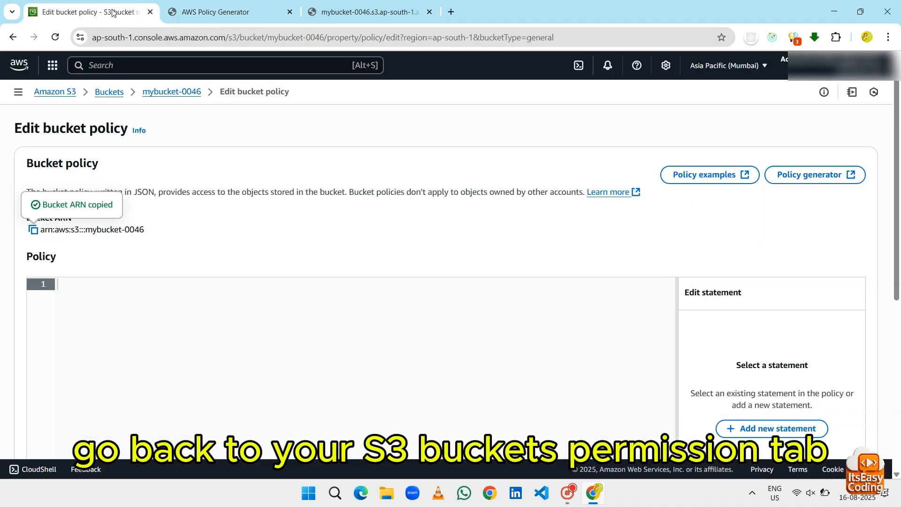
scroll(451, 282, down, 1)
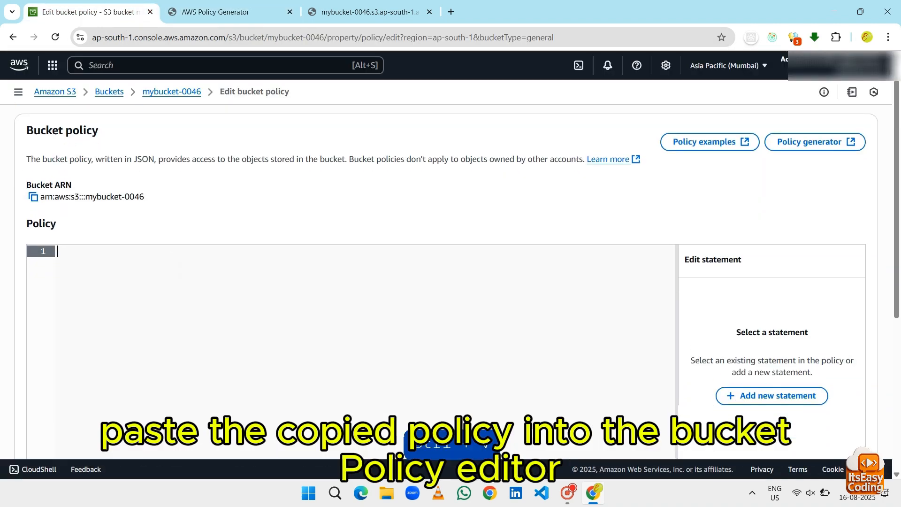
key(ctrl+v)
scroll(830, 443, down, 5)
click(840, 430)
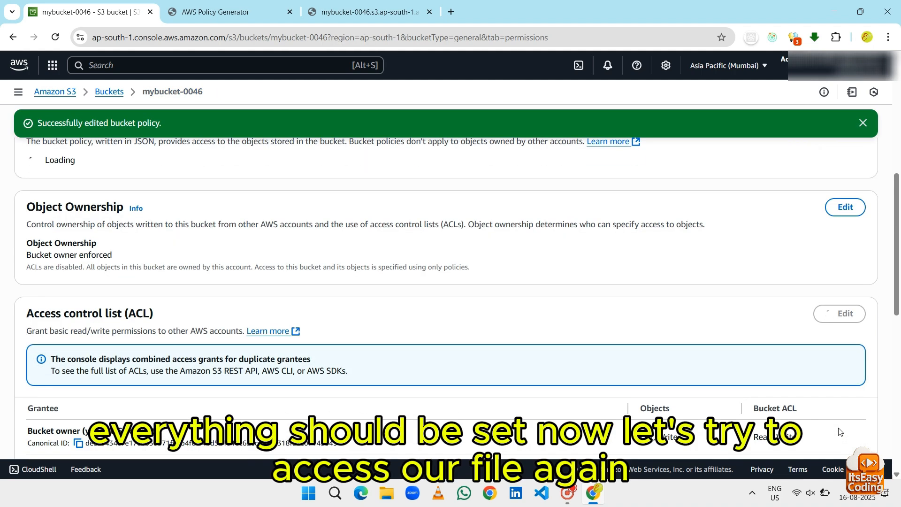
scroll(817, 206, up, 7)
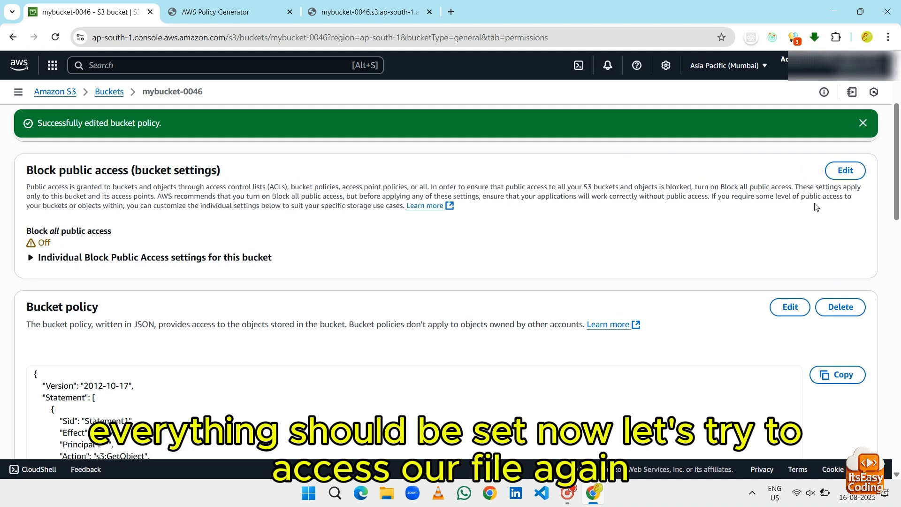
click(864, 124)
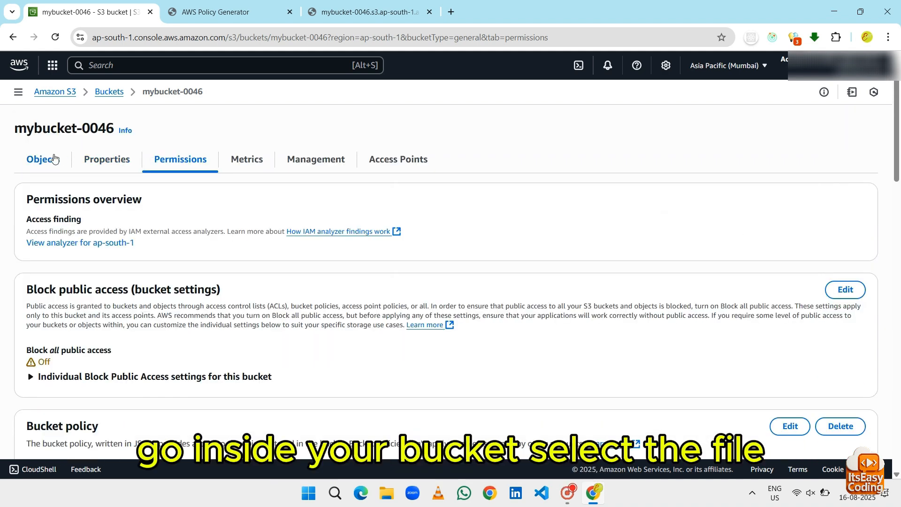
Copy the object URL of test.jpg from the bucket's objects and open it in a new browser tab to check public access
click(39, 161)
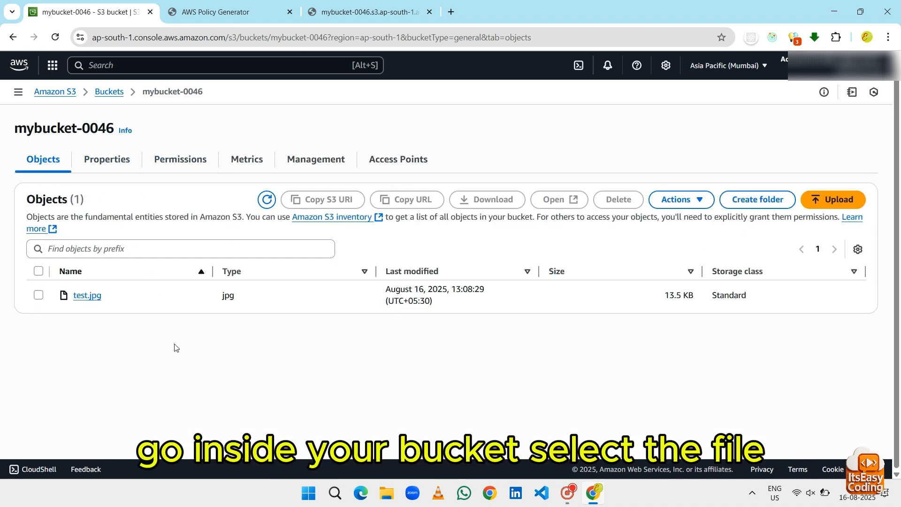
click(88, 295)
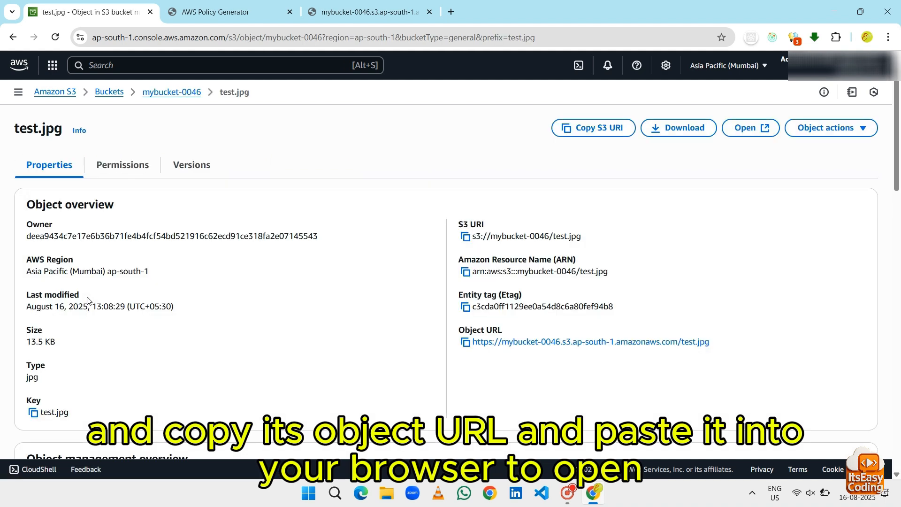
click(466, 343)
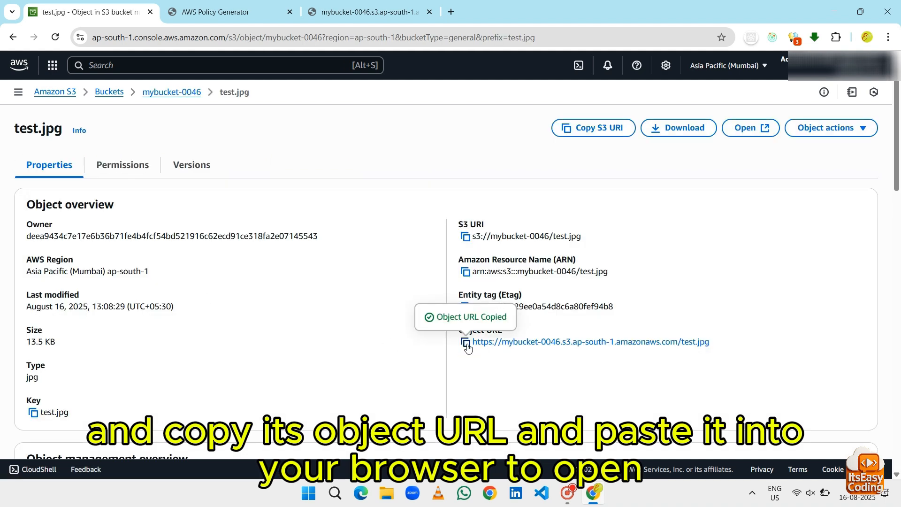
click(453, 15)
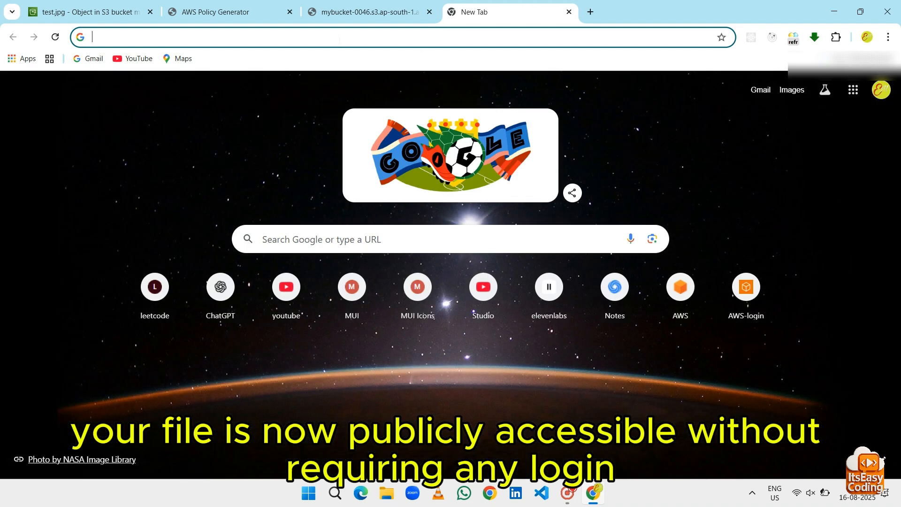
key(ctrl+v)
key(Return)
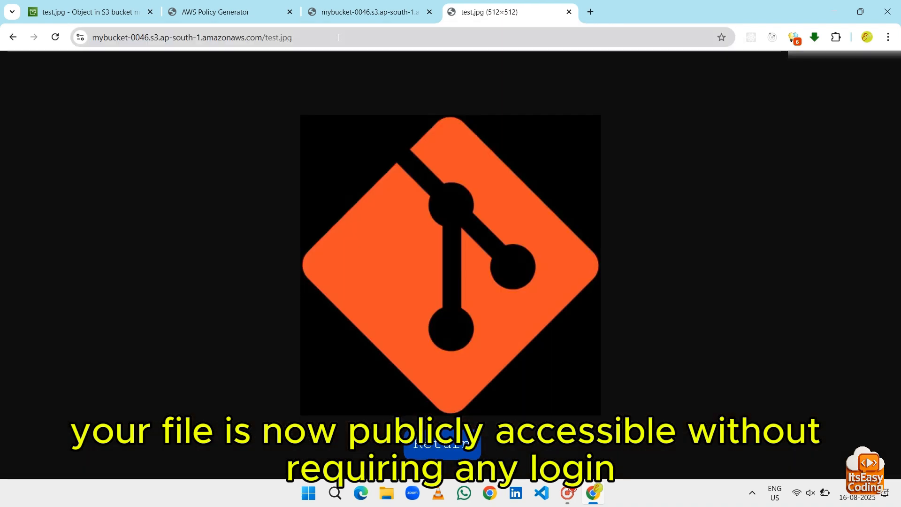